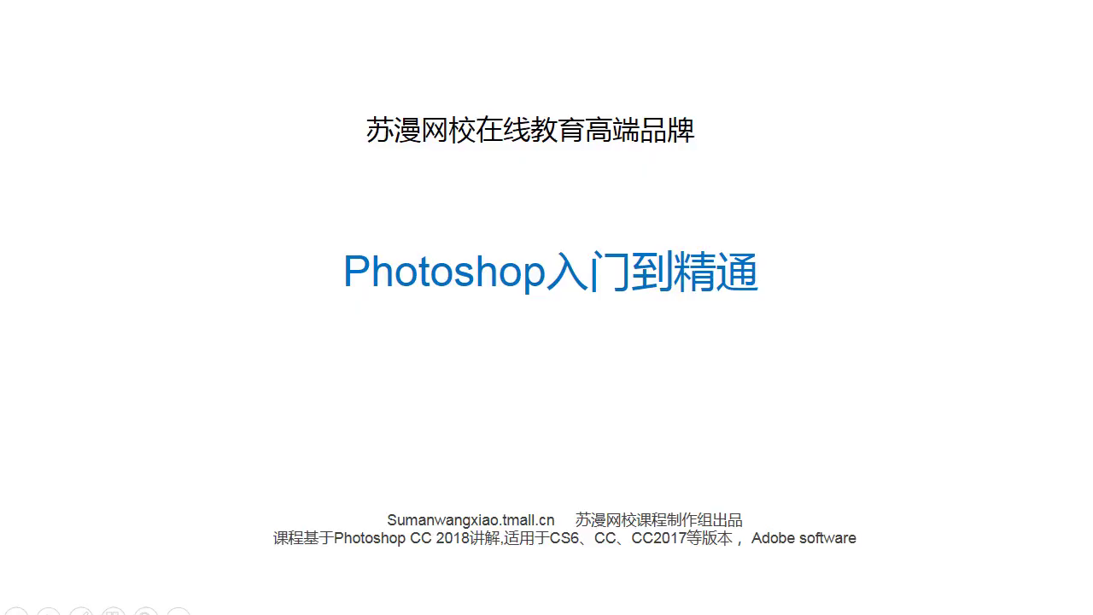
- Advance past the intro slide on brightness/contrast, levels and curves to the empty workspace
click(869, 454)
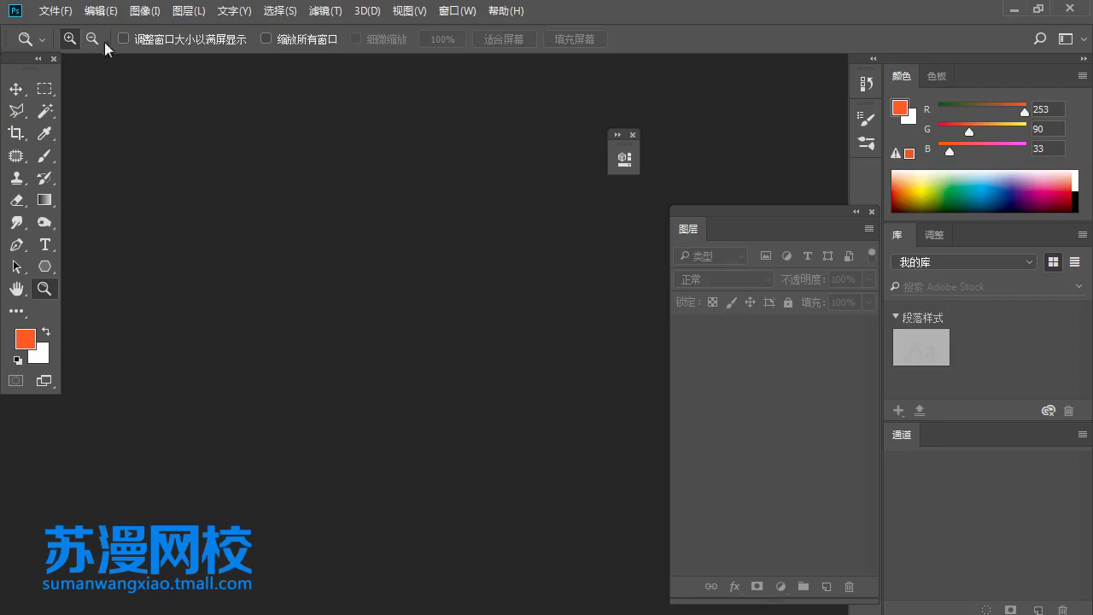
- Open the photo 素材1.jpg and reposition its document window
click(55, 10)
click(51, 47)
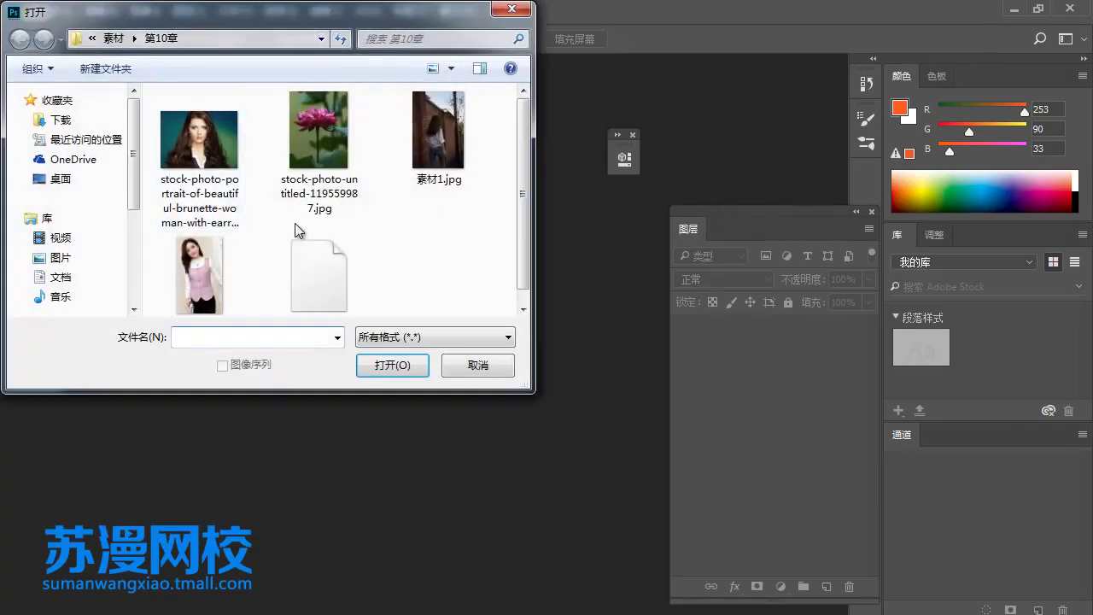
double_click(438, 132)
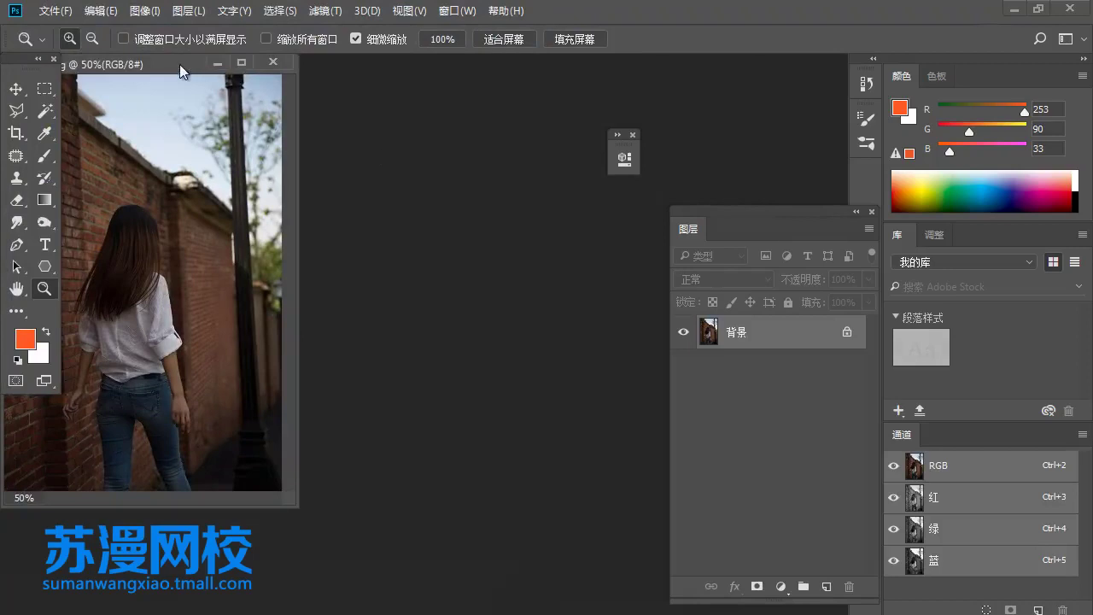
drag(179, 64, 308, 98)
- Bring up the adjustment layer list from the Layers panel
click(145, 10)
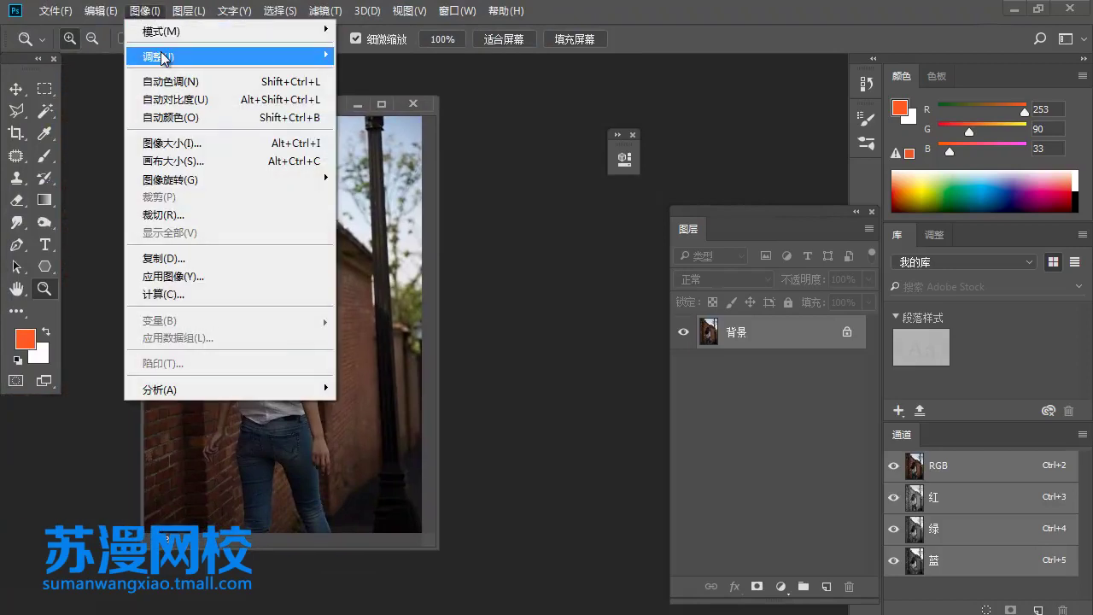
mouse_move(227, 55)
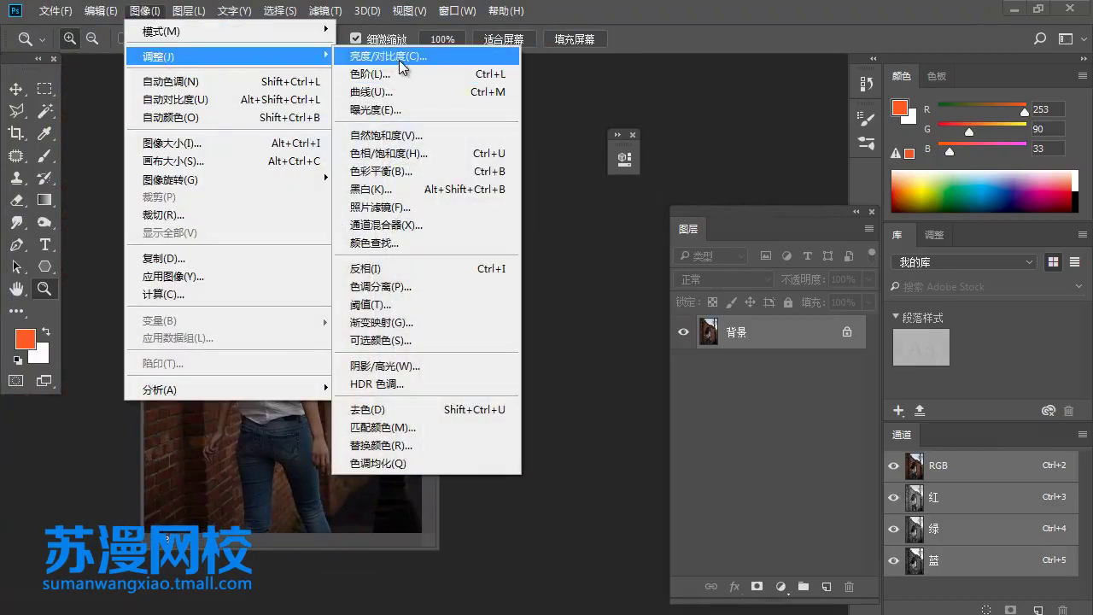
click(817, 561)
click(784, 585)
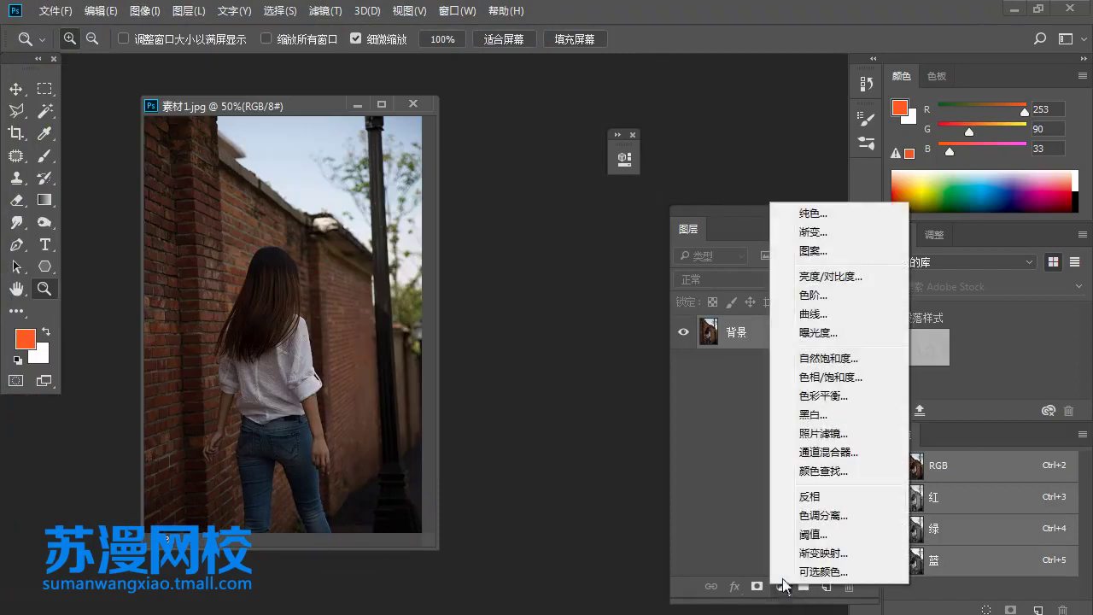
- Add a Brightness/Contrast adjustment layer with Brightness raised to 79
click(828, 282)
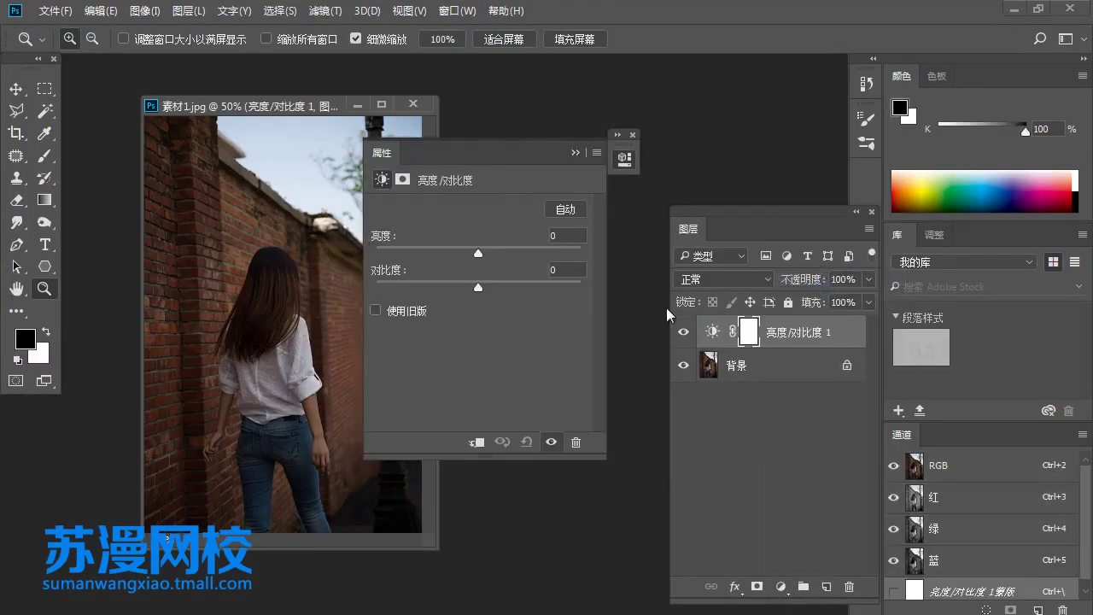
drag(472, 156, 543, 132)
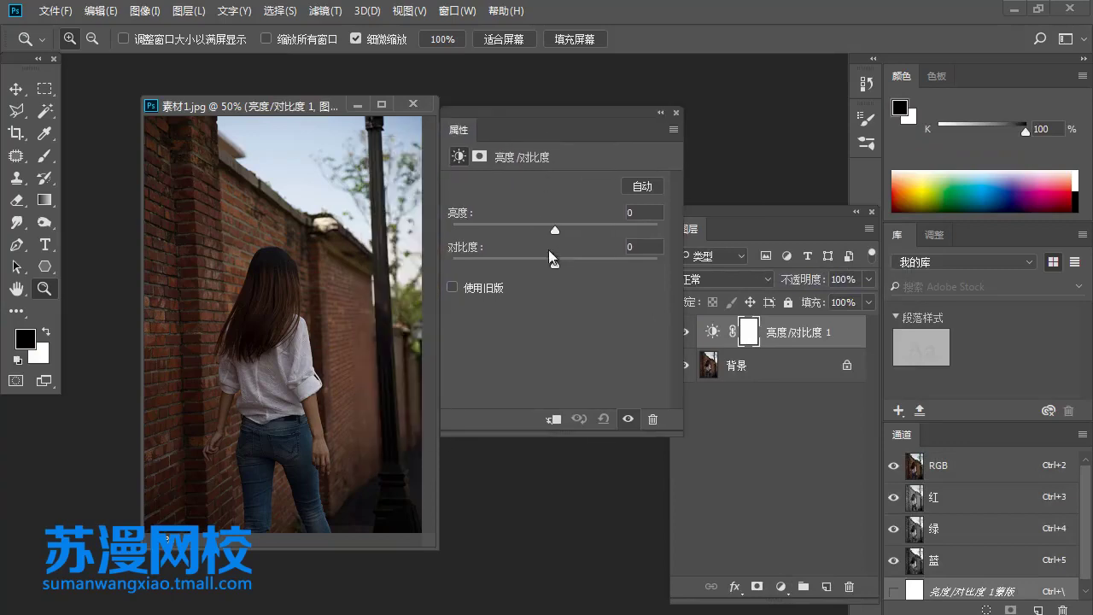
drag(555, 230, 609, 233)
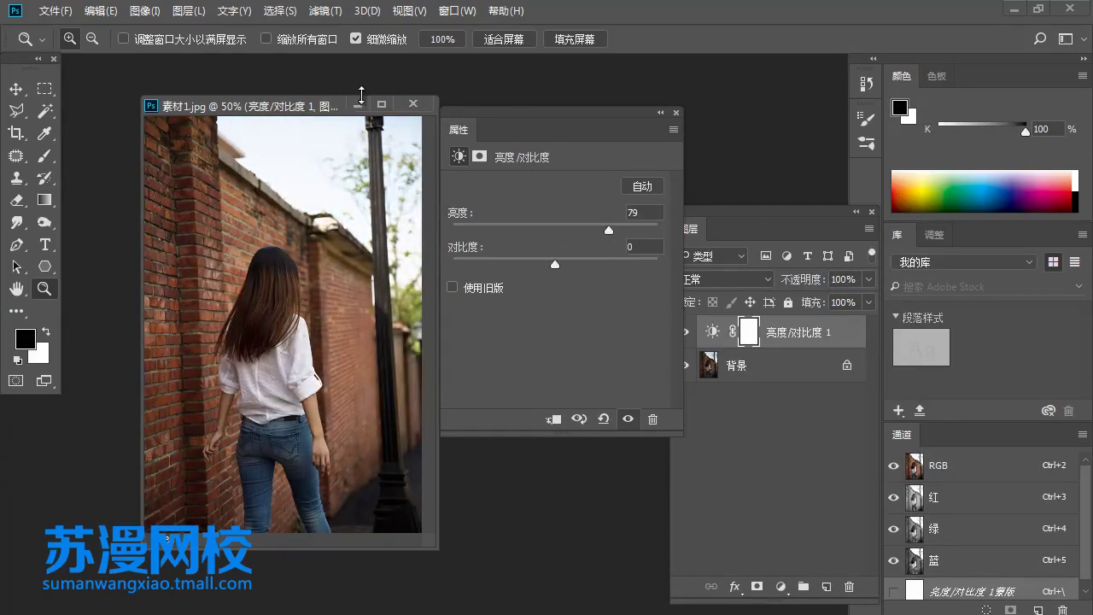
drag(325, 111, 306, 112)
drag(548, 113, 527, 109)
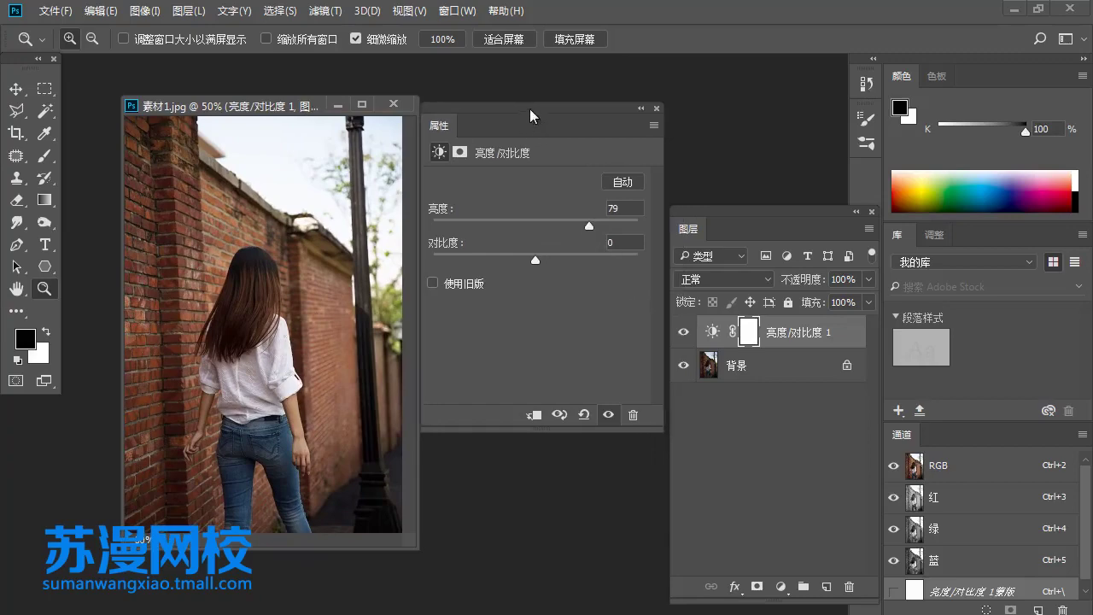
- Toggle the Brightness/Contrast layer's visibility to compare with the original photo
click(684, 331)
click(684, 332)
click(684, 332)
click(684, 331)
click(684, 331)
click(684, 331)
click(684, 331)
click(684, 331)
click(684, 331)
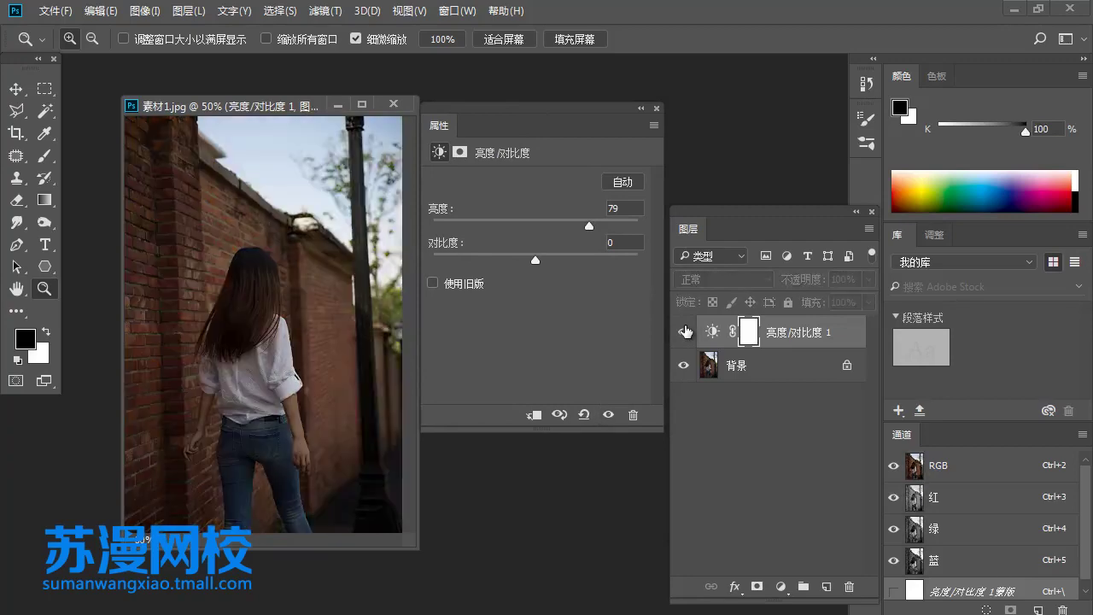
click(684, 332)
click(684, 332)
click(684, 331)
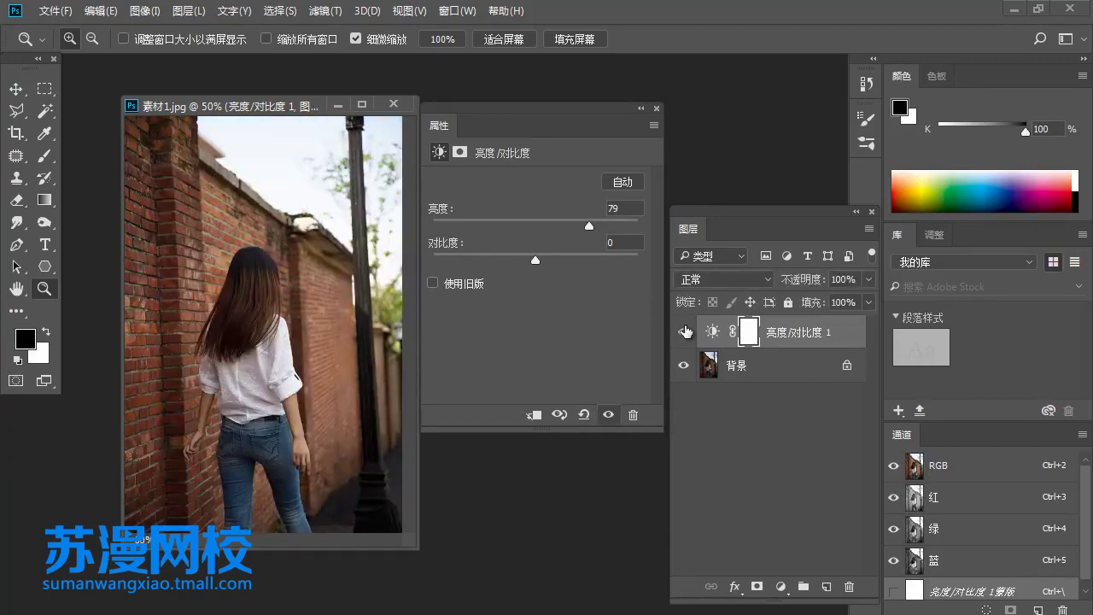
click(684, 331)
click(684, 331)
click(684, 331)
click(684, 332)
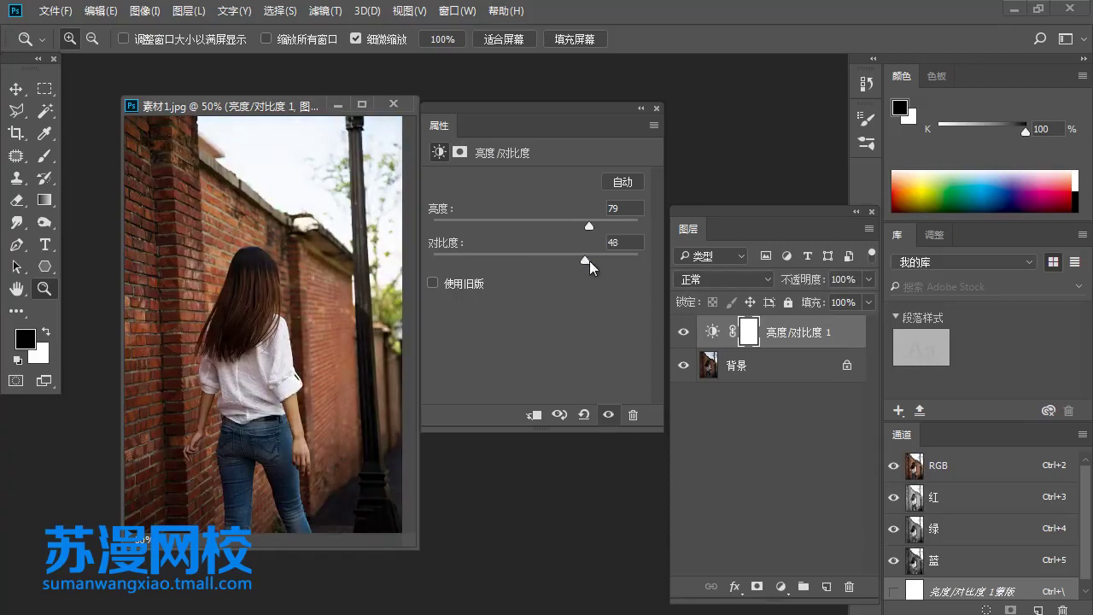
- Lower the contrast well below zero and compare against the original
drag(589, 261, 582, 259)
click(684, 332)
click(684, 331)
mouse_move(584, 262)
mouse_down()
mouse_move(441, 263)
mouse_move(462, 263)
mouse_move(453, 261)
mouse_up()
click(683, 332)
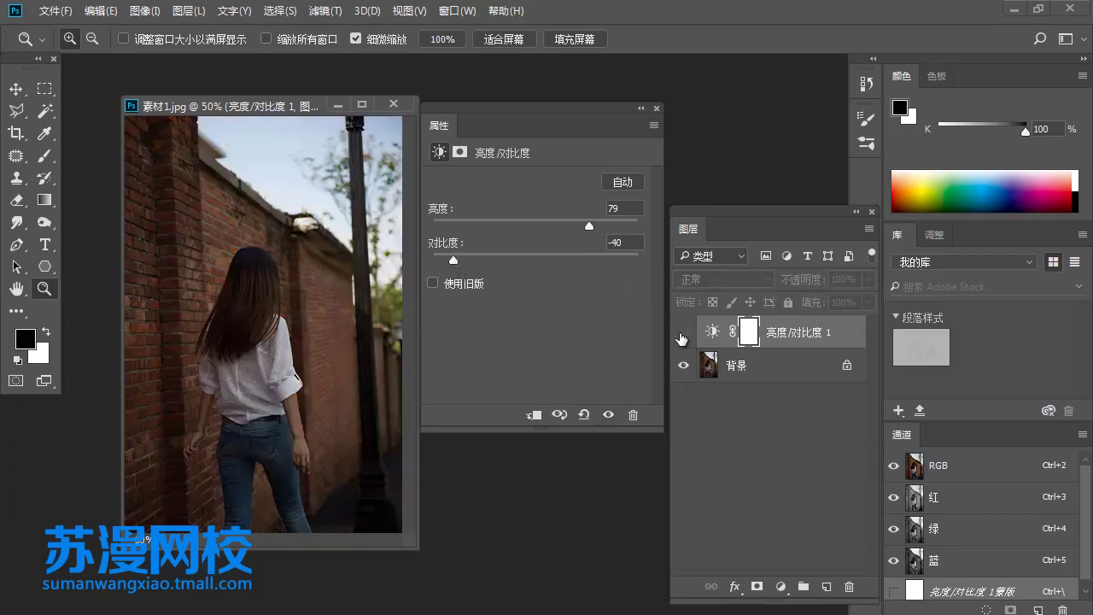
click(683, 335)
click(683, 335)
click(683, 335)
click(683, 335)
click(683, 334)
click(683, 334)
click(683, 335)
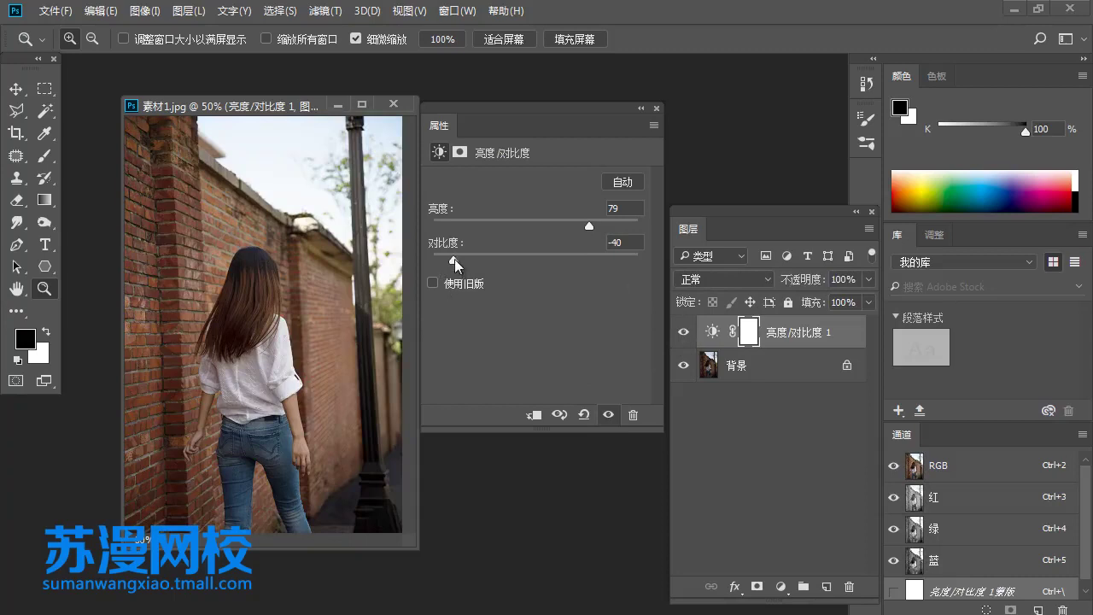
- Fine-tune contrast to -42, compare, then delete the Brightness/Contrast layer
mouse_move(456, 260)
mouse_down()
mouse_move(571, 280)
mouse_move(436, 280)
mouse_move(453, 280)
mouse_up()
click(682, 335)
click(683, 335)
click(684, 332)
click(683, 332)
click(683, 332)
click(683, 332)
click(683, 334)
click(683, 334)
drag(832, 352, 847, 584)
click(779, 587)
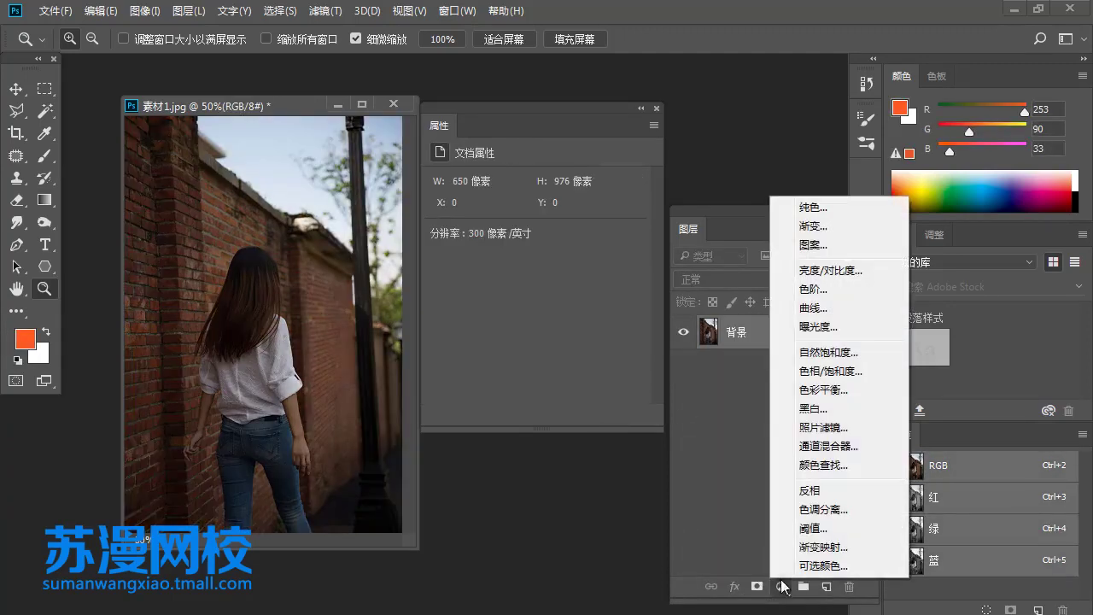
- Add a Levels layer and trial a lower white point, comparing with the original
click(838, 295)
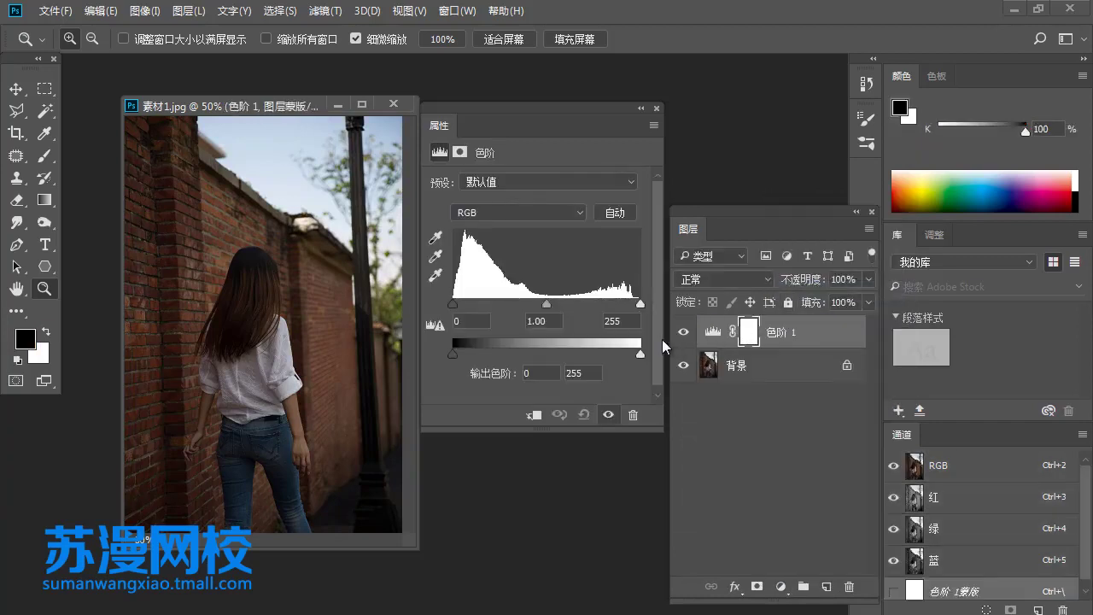
click(445, 305)
drag(640, 304, 603, 301)
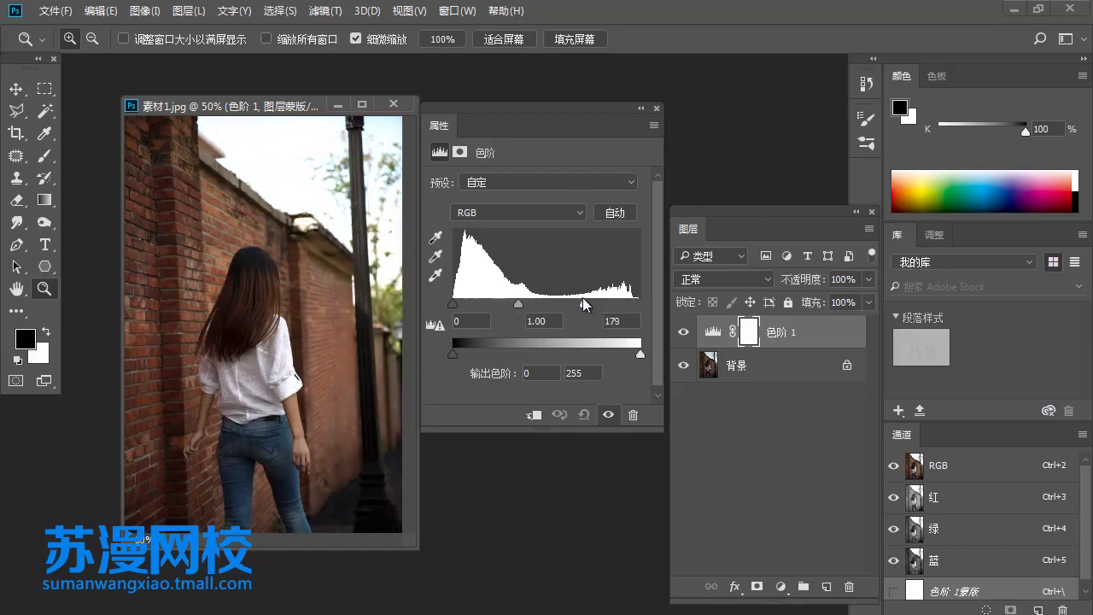
drag(603, 300, 559, 298)
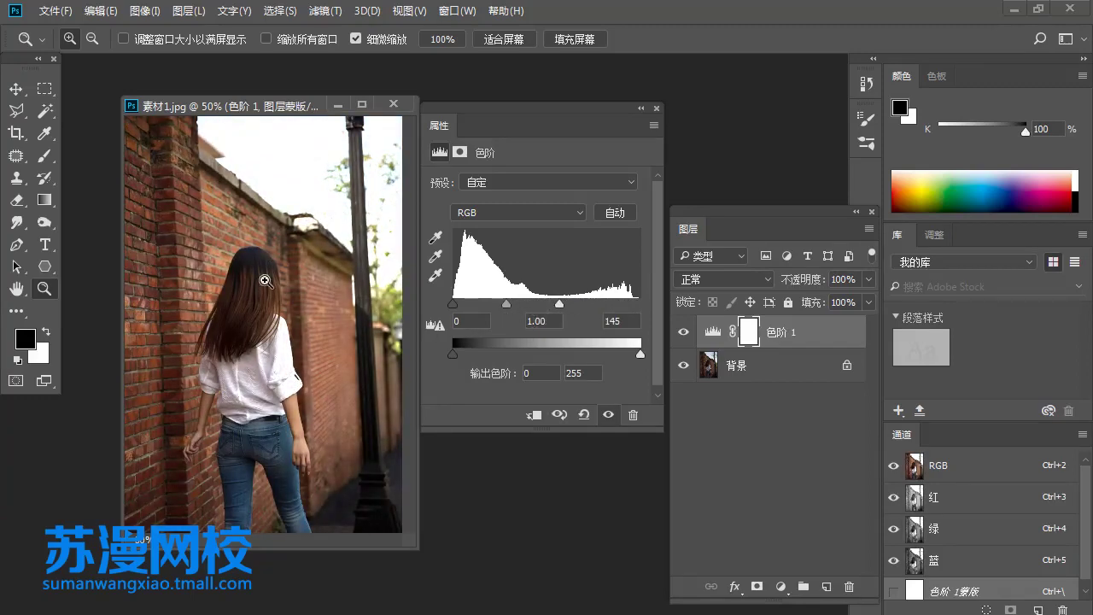
click(683, 338)
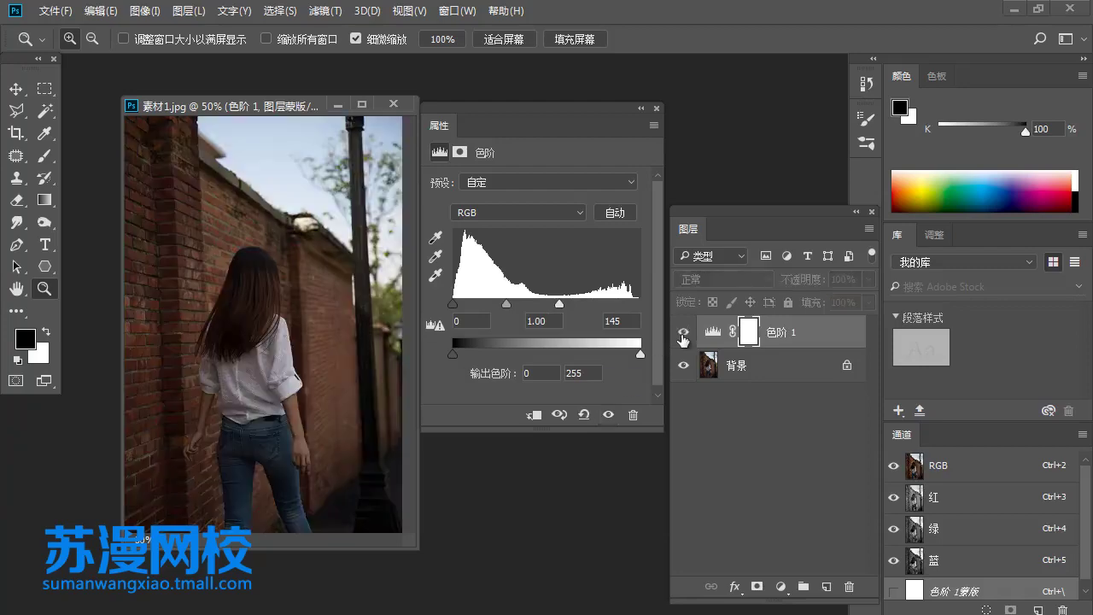
click(683, 338)
click(684, 340)
click(684, 340)
- Restore the white point to 255 and settle the midtone at 1.17
drag(560, 302, 673, 324)
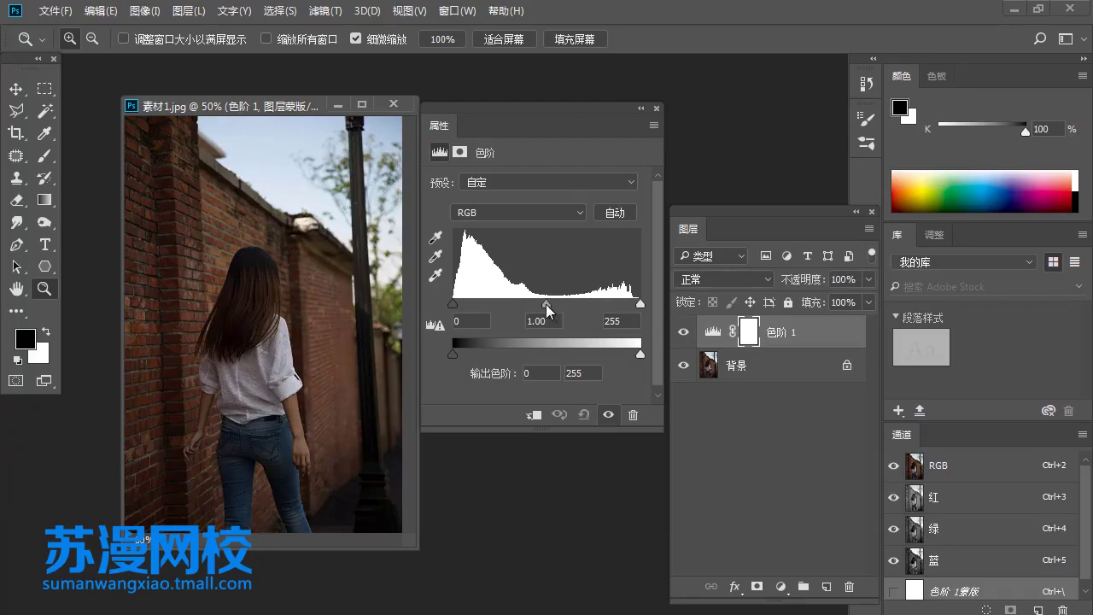
drag(546, 304, 471, 312)
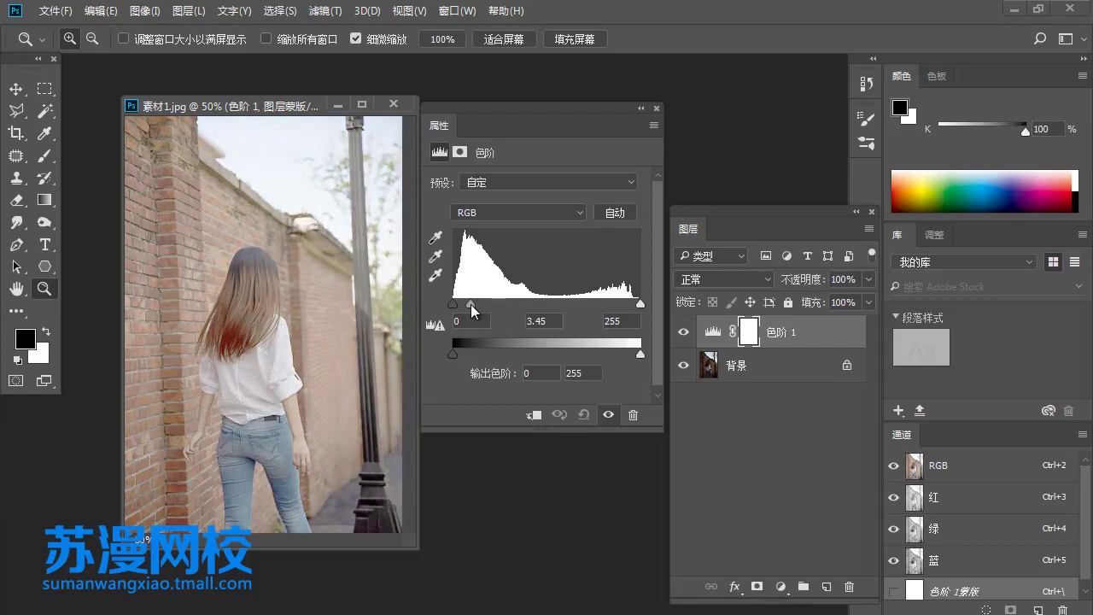
drag(472, 306, 536, 306)
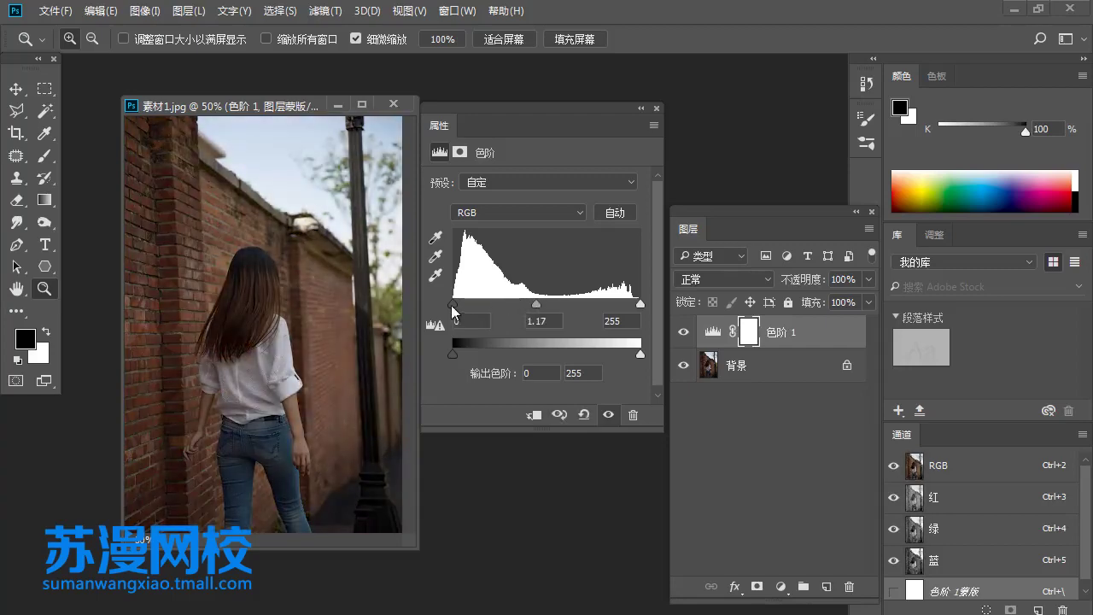
mouse_move(453, 307)
mouse_down()
mouse_move(470, 310)
mouse_move(436, 306)
mouse_up()
- Try Red-channel Levels tweaks, then raise the Green midtones to 1.64
click(517, 220)
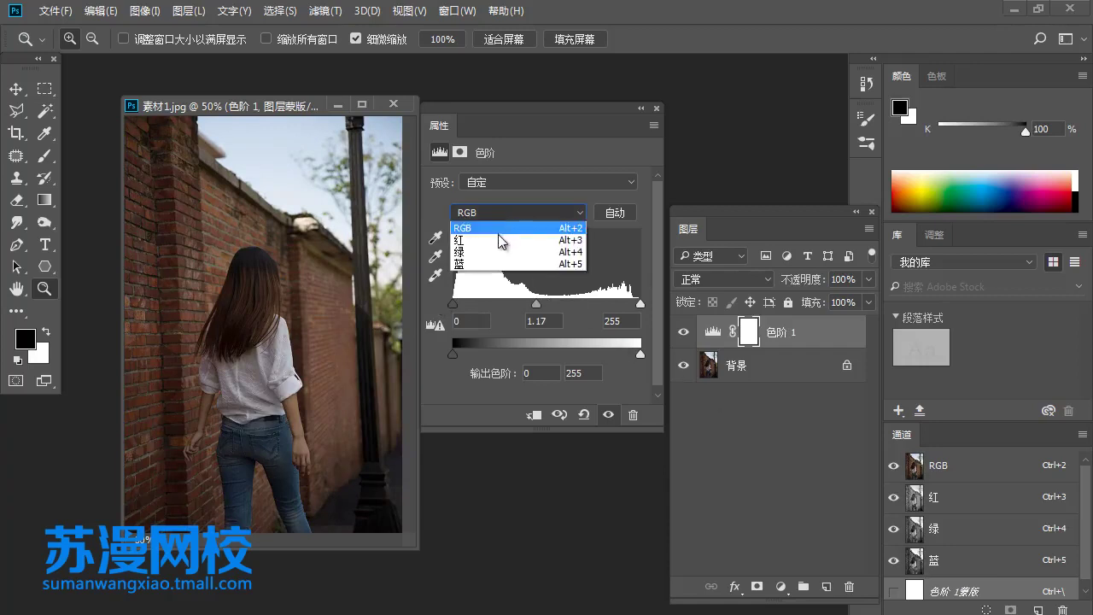
click(497, 234)
mouse_move(453, 306)
mouse_down()
mouse_move(478, 307)
mouse_move(434, 312)
mouse_up()
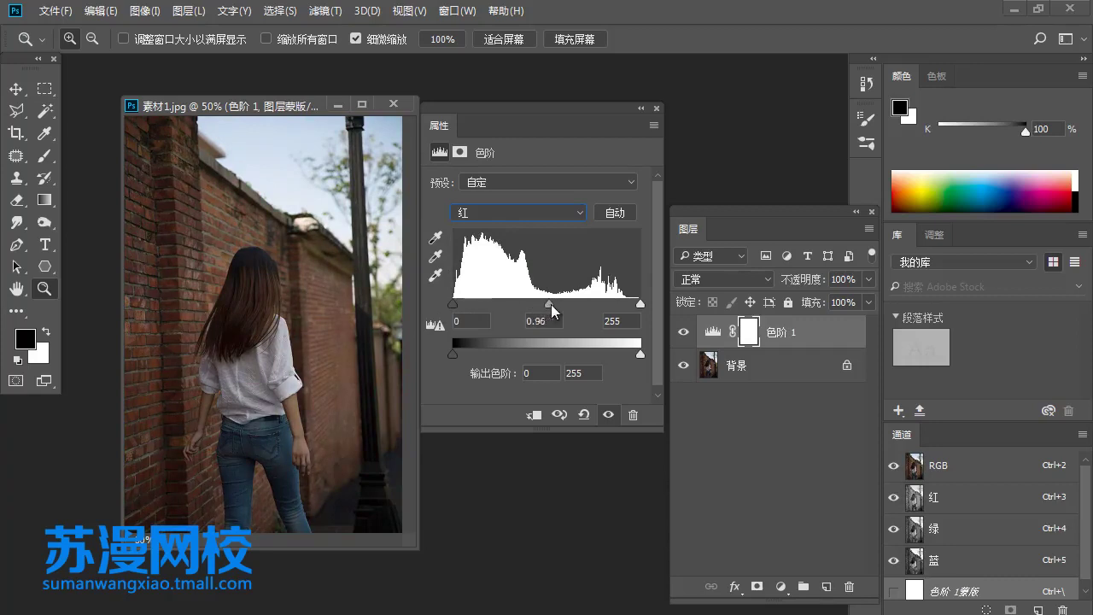
mouse_move(546, 304)
mouse_down()
mouse_move(583, 304)
mouse_move(531, 305)
mouse_up()
click(503, 213)
click(482, 246)
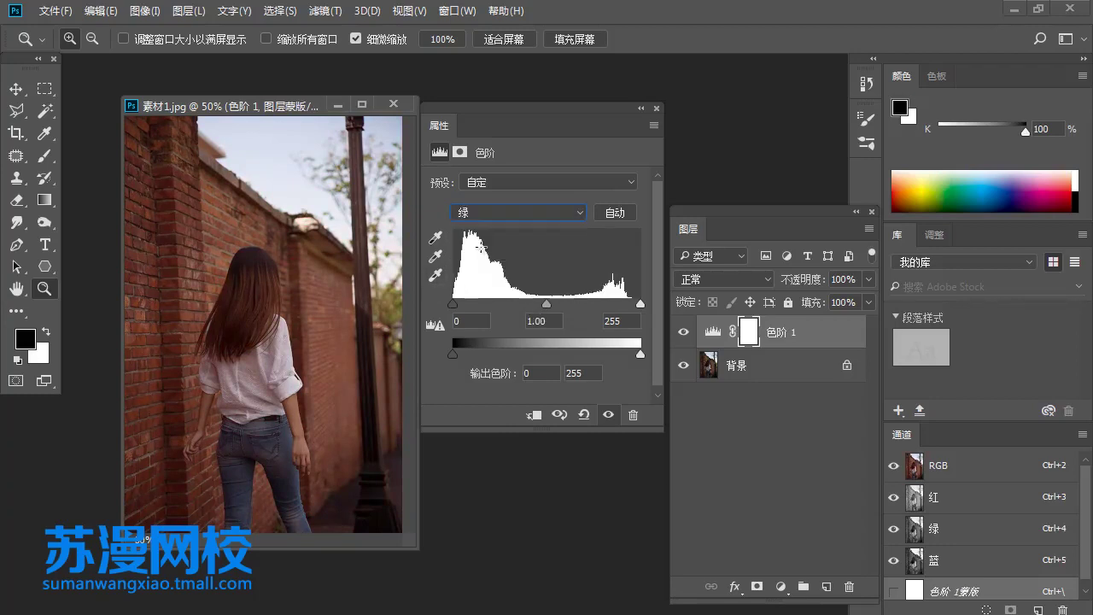
drag(547, 303, 513, 303)
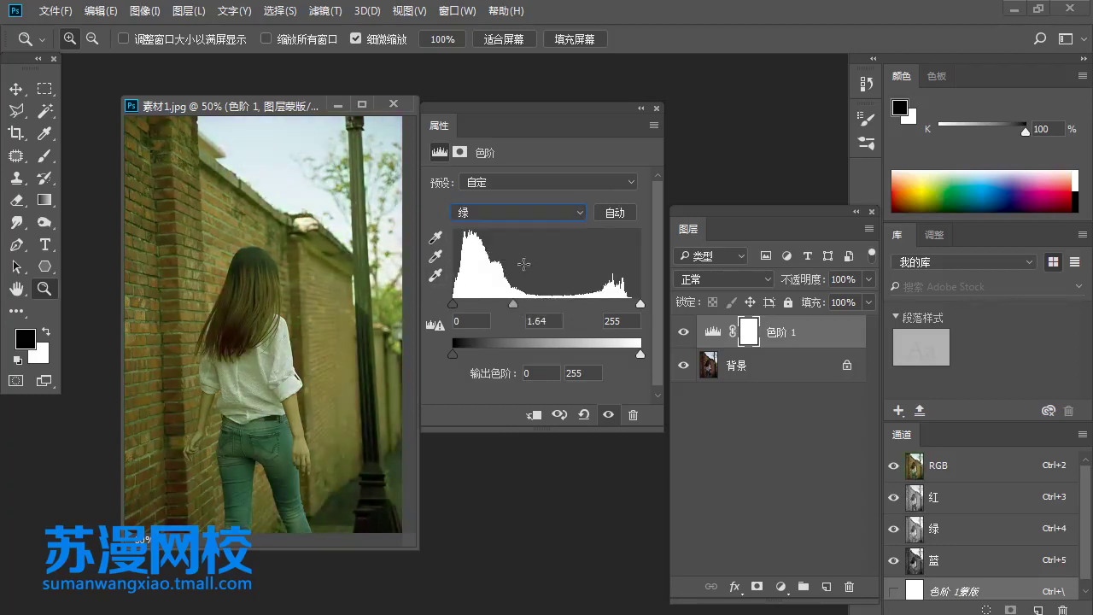
- Raise the Blue-channel midtones, compare, then reset Levels to 0 / 1.00 / 255
click(504, 213)
click(481, 261)
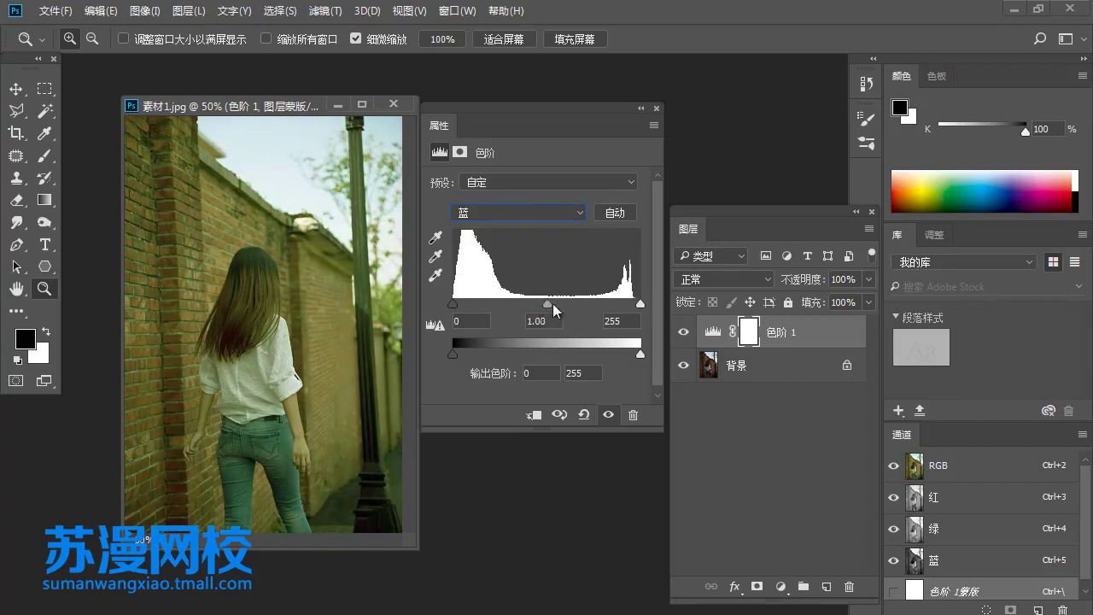
drag(553, 303, 493, 303)
click(683, 332)
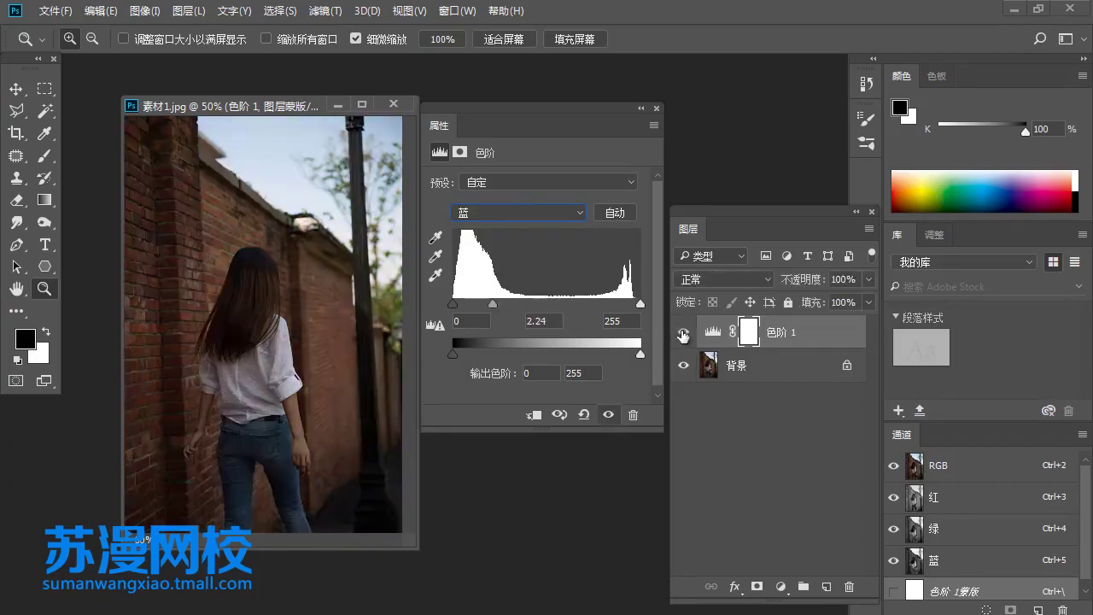
click(683, 332)
click(583, 414)
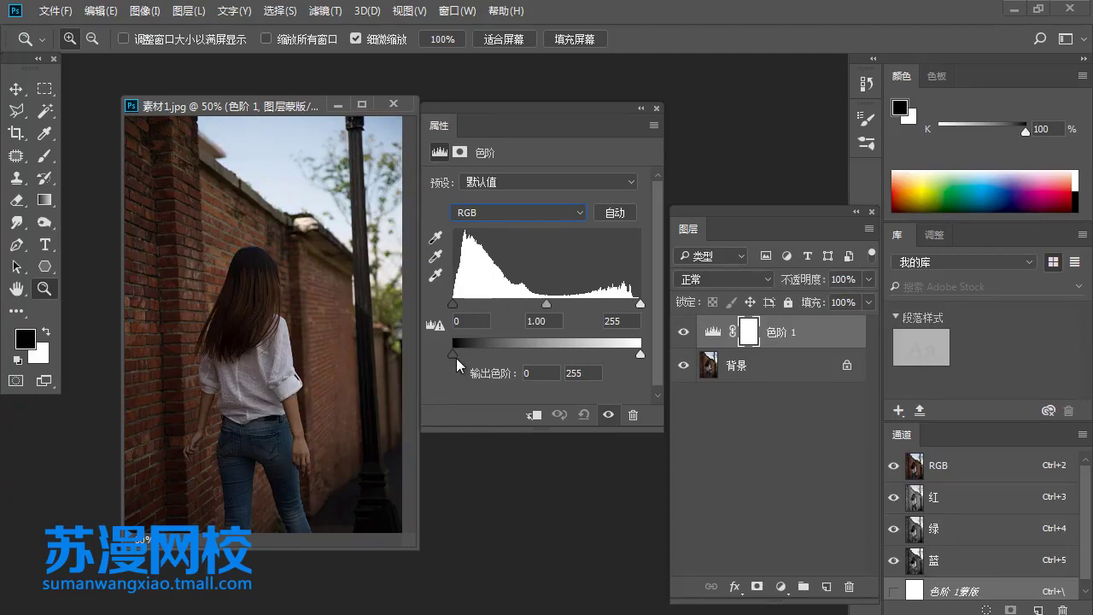
- Experiment with the Levels output black and white, then return them to 0 and 255
drag(452, 354, 490, 354)
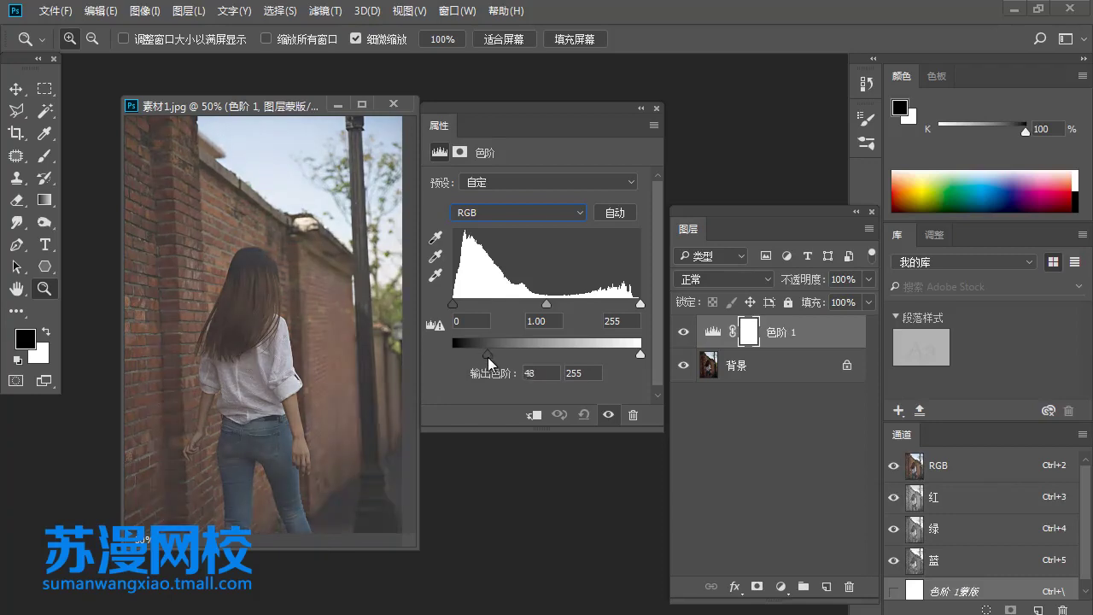
drag(640, 355, 568, 357)
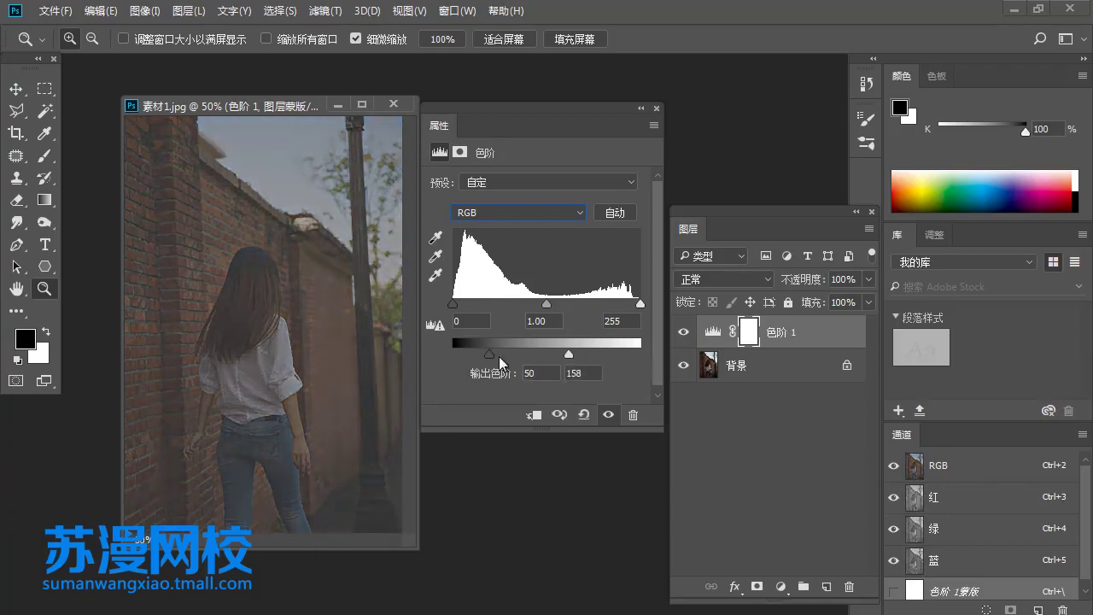
drag(489, 354, 502, 354)
drag(569, 355, 644, 354)
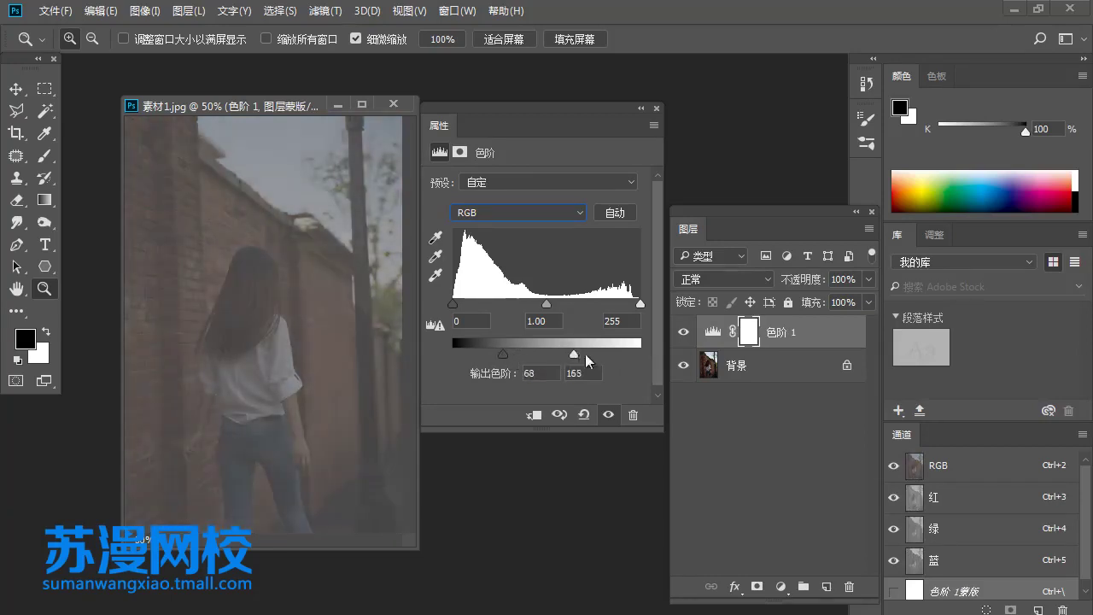
drag(505, 355, 417, 355)
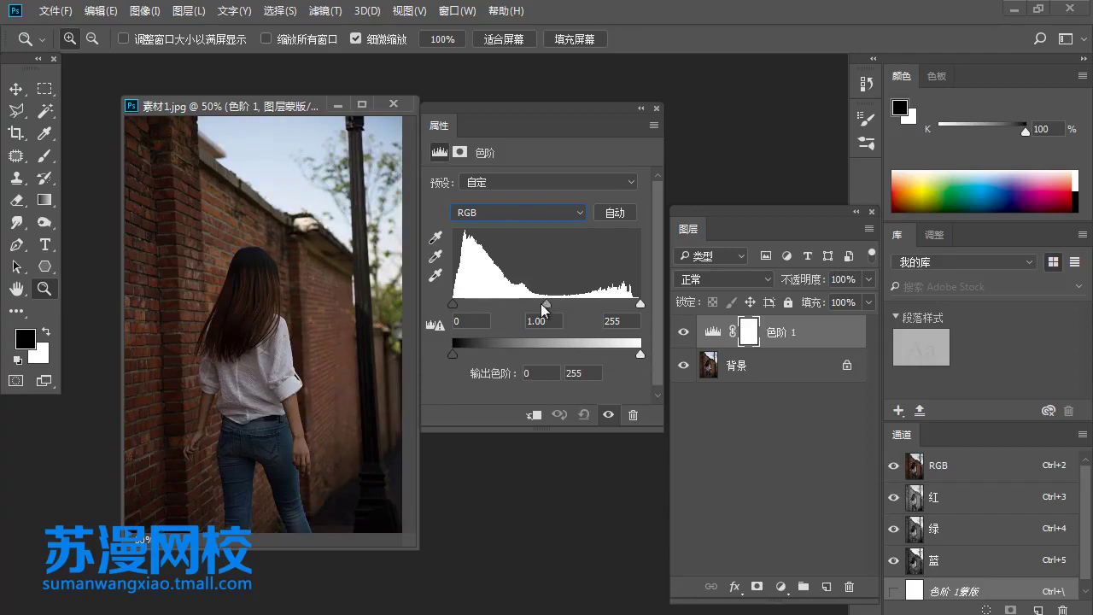
- Brighten the RGB midtone to about 1.56 and compare with and without Levels
drag(544, 306, 520, 304)
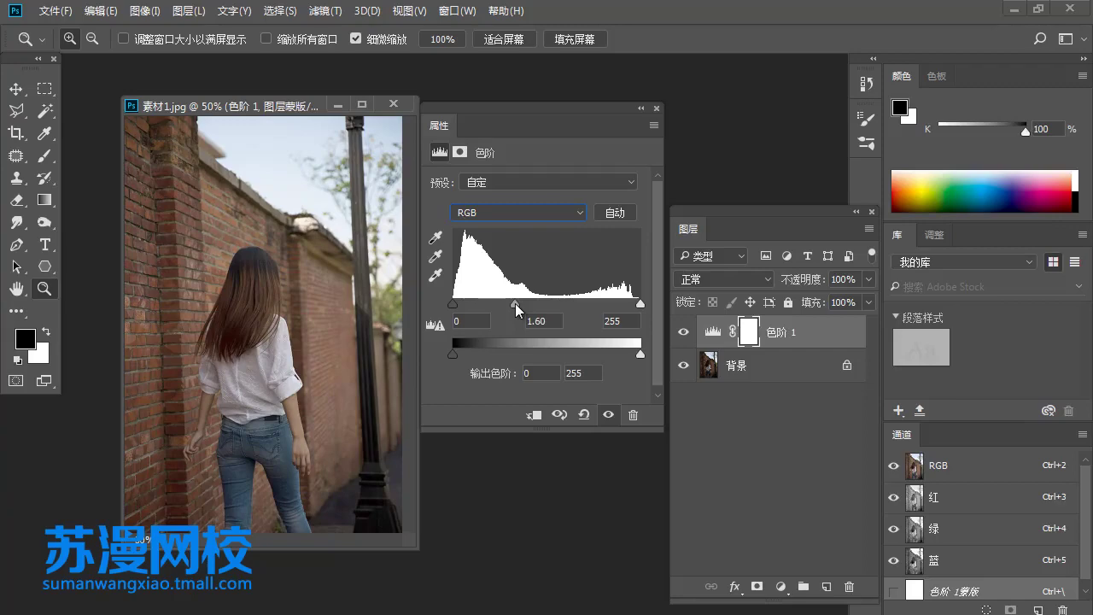
mouse_move(518, 303)
mouse_down()
mouse_move(476, 311)
mouse_move(517, 307)
mouse_up()
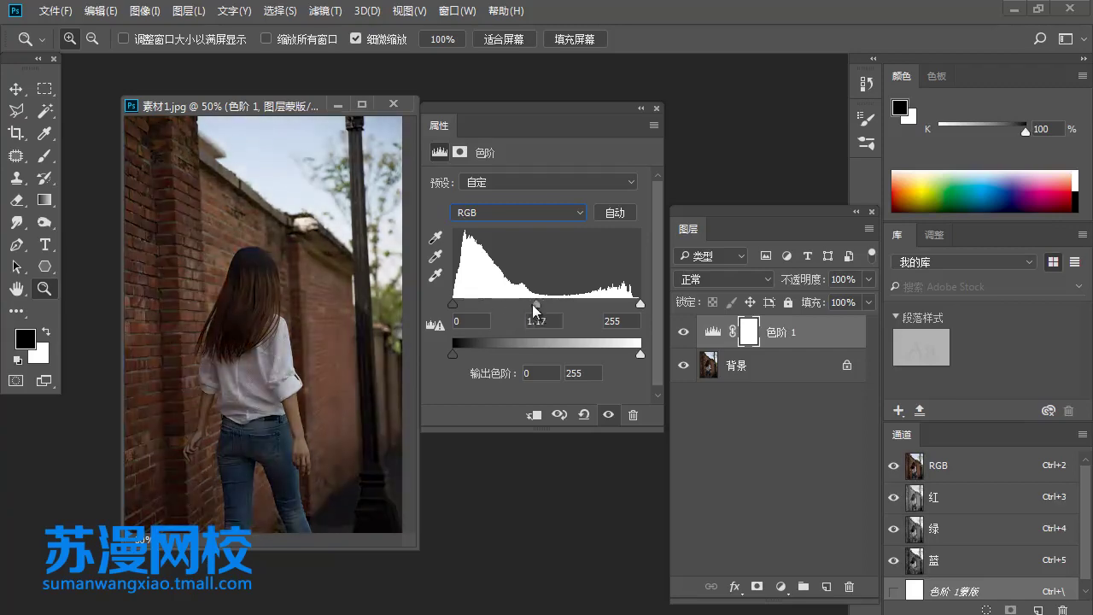
click(685, 332)
click(685, 332)
click(686, 333)
click(686, 333)
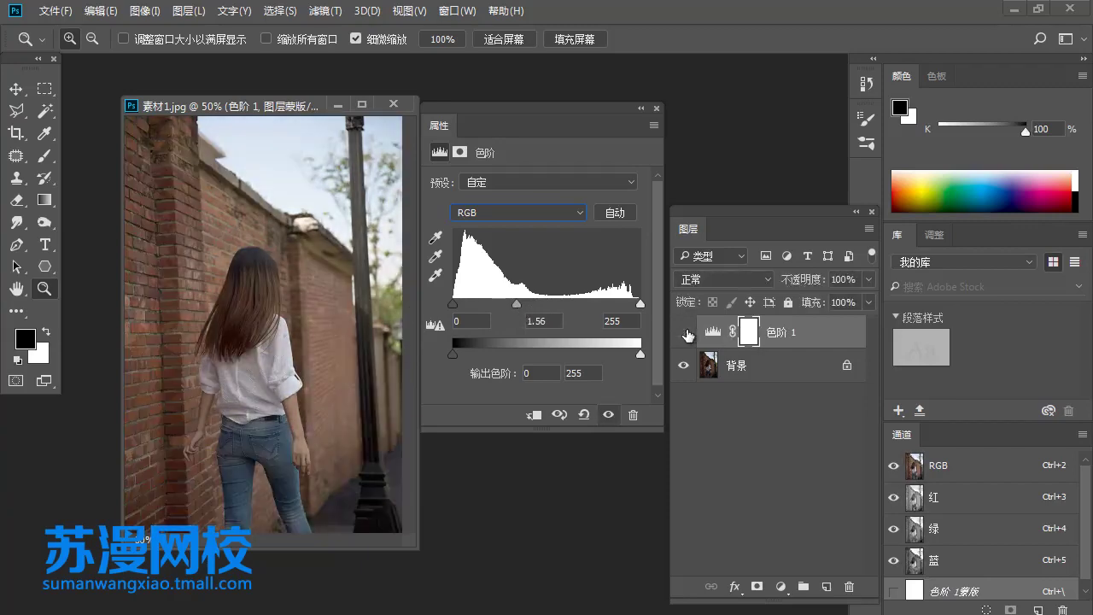
click(685, 333)
click(686, 333)
click(686, 333)
click(685, 333)
- Delete the Levels layer and add a Curves adjustment layer
drag(801, 349, 849, 587)
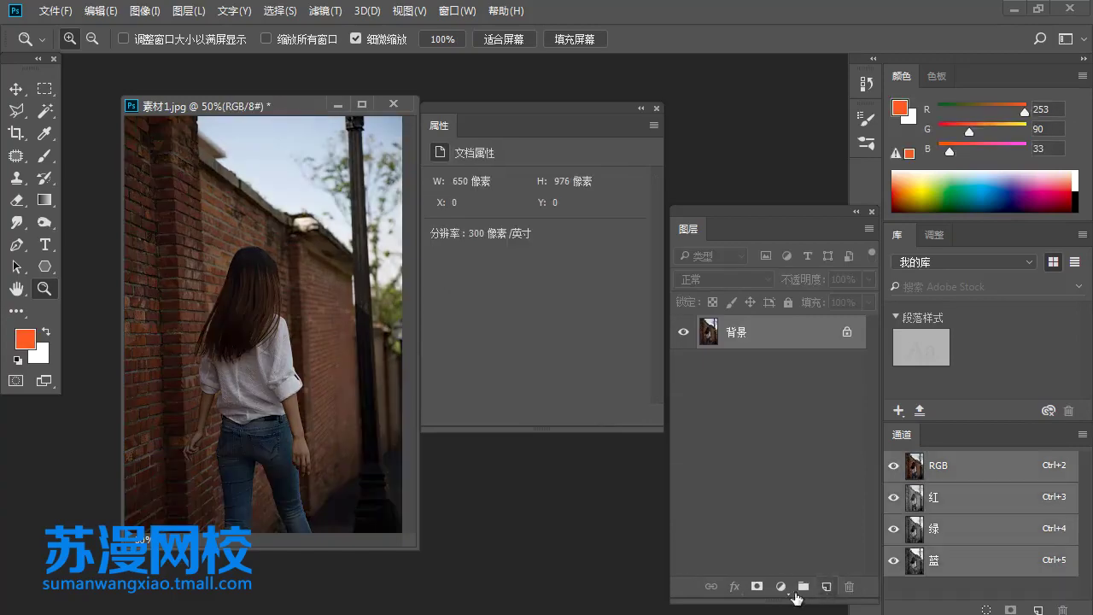
click(782, 588)
click(843, 325)
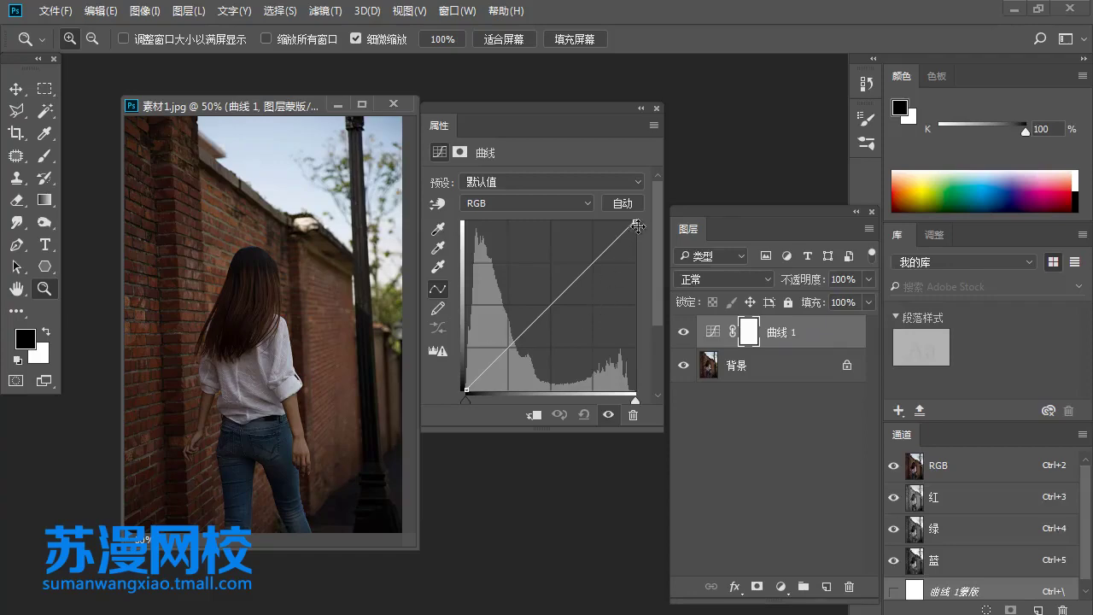
- Pull the curve's top-right point left to brighten strongly, then select its layer mask
drag(635, 222, 644, 225)
drag(635, 222, 527, 222)
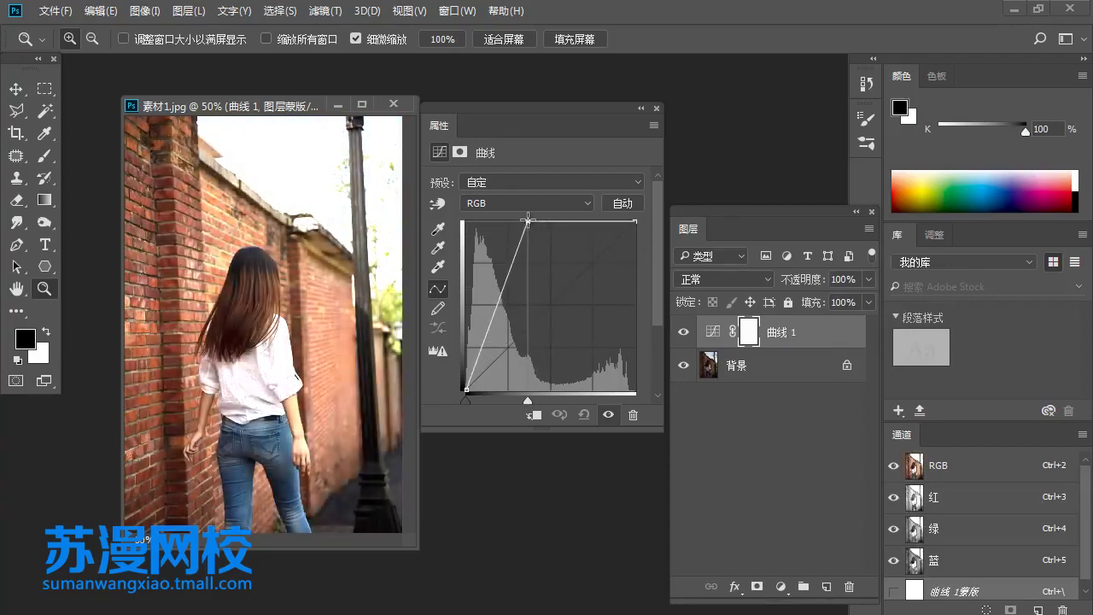
mouse_move(528, 221)
mouse_down()
mouse_move(632, 221)
mouse_move(573, 219)
mouse_up()
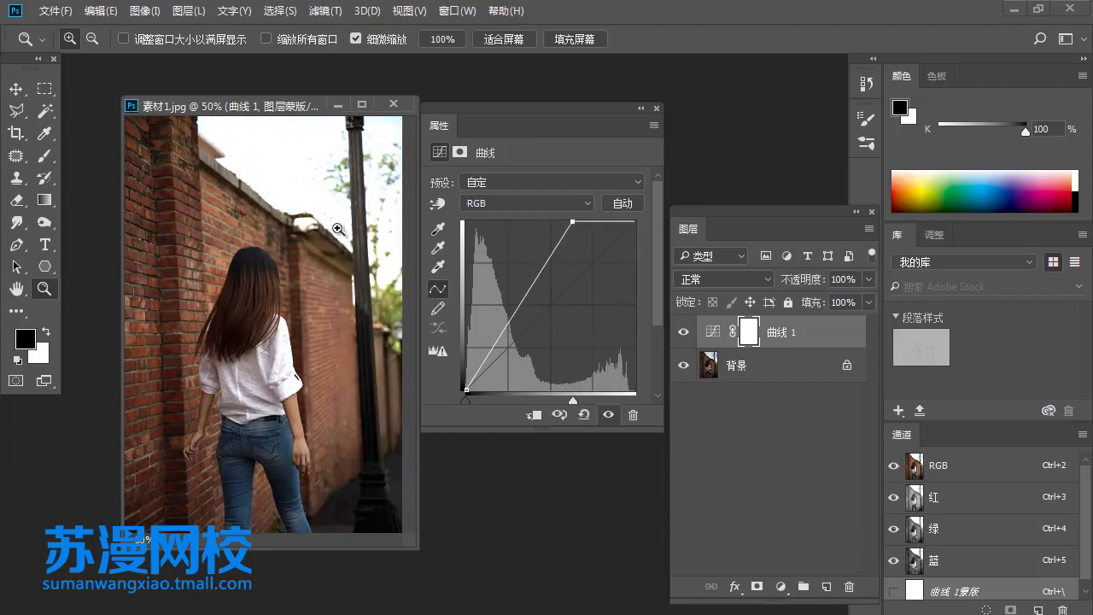
click(749, 329)
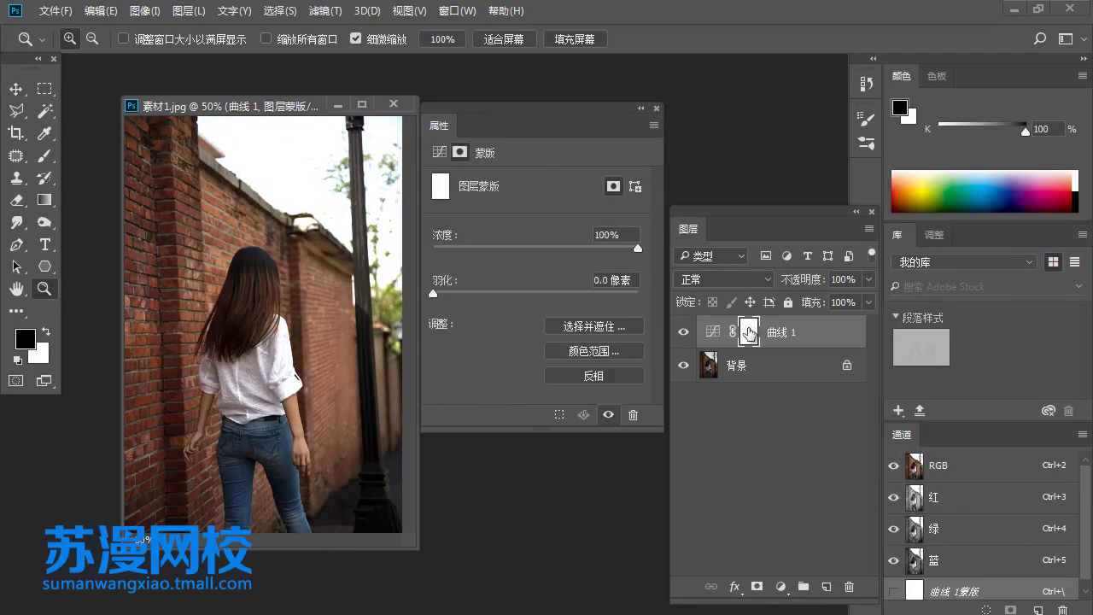
click(44, 155)
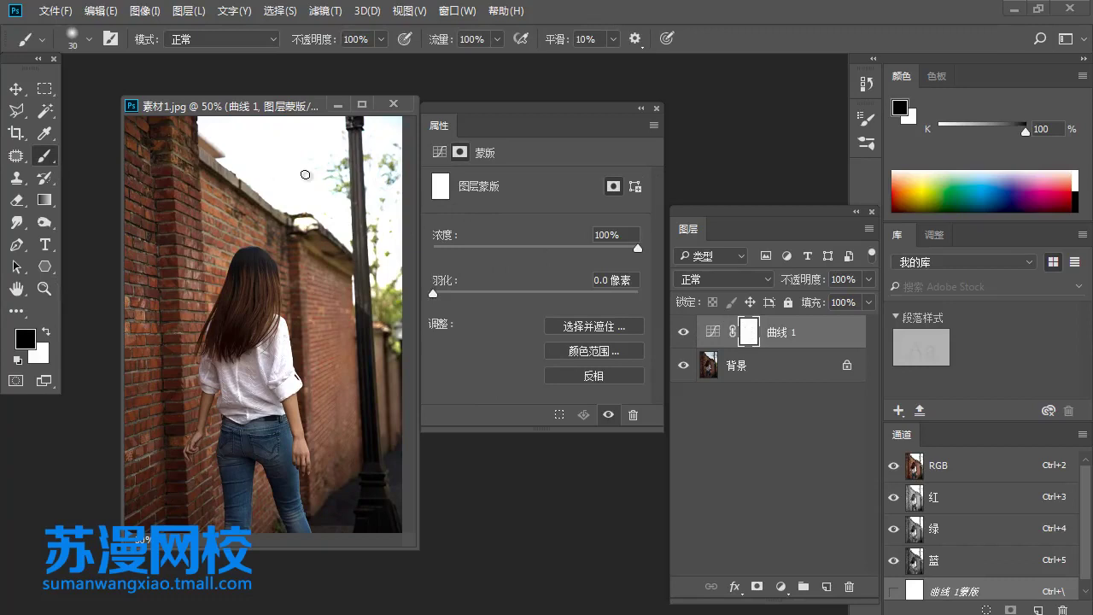
- Paint black over the sky on the Curves mask with a 300 px brush, then compare
key(bracketright)
key(bracketright)
key(bracketright)
mouse_move(298, 158)
mouse_down()
mouse_move(249, 149)
mouse_move(315, 194)
mouse_move(392, 142)
mouse_move(375, 244)
mouse_move(267, 179)
mouse_up()
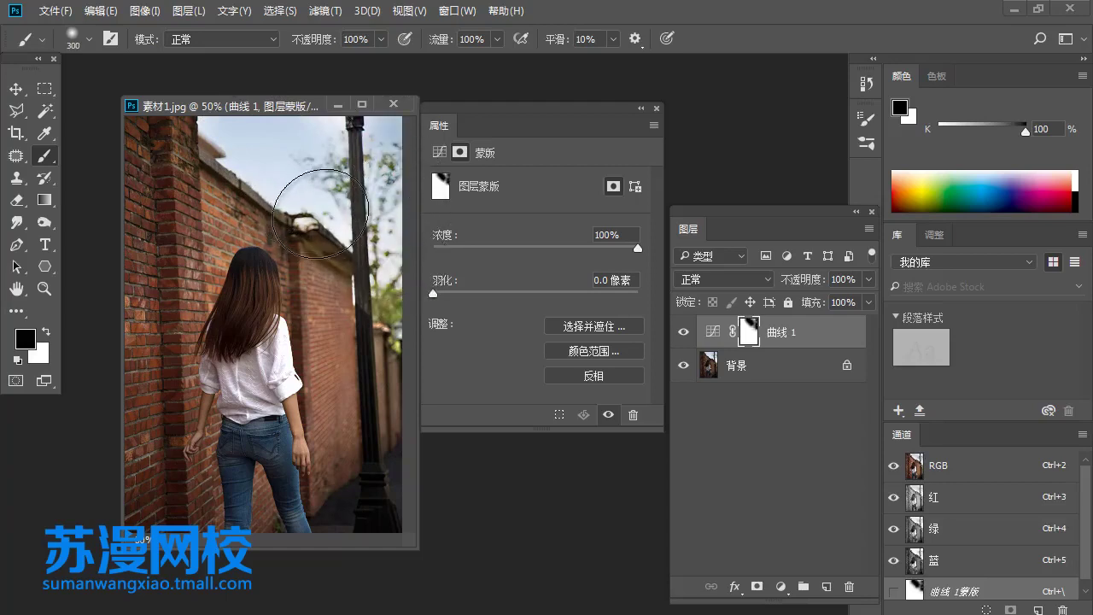
click(683, 332)
click(683, 331)
click(683, 331)
click(683, 331)
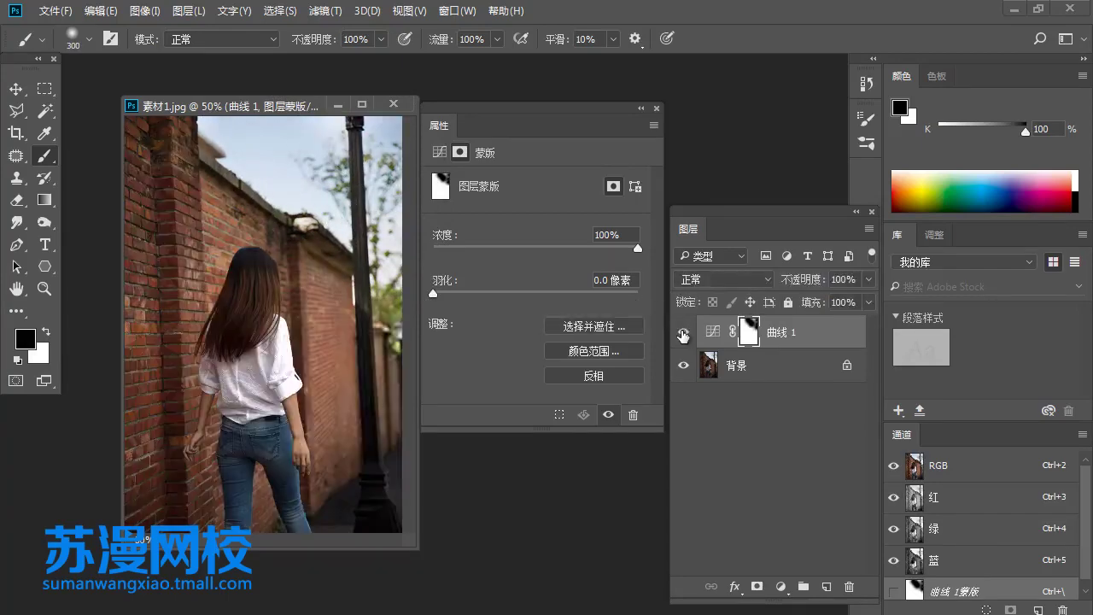
click(683, 331)
click(683, 332)
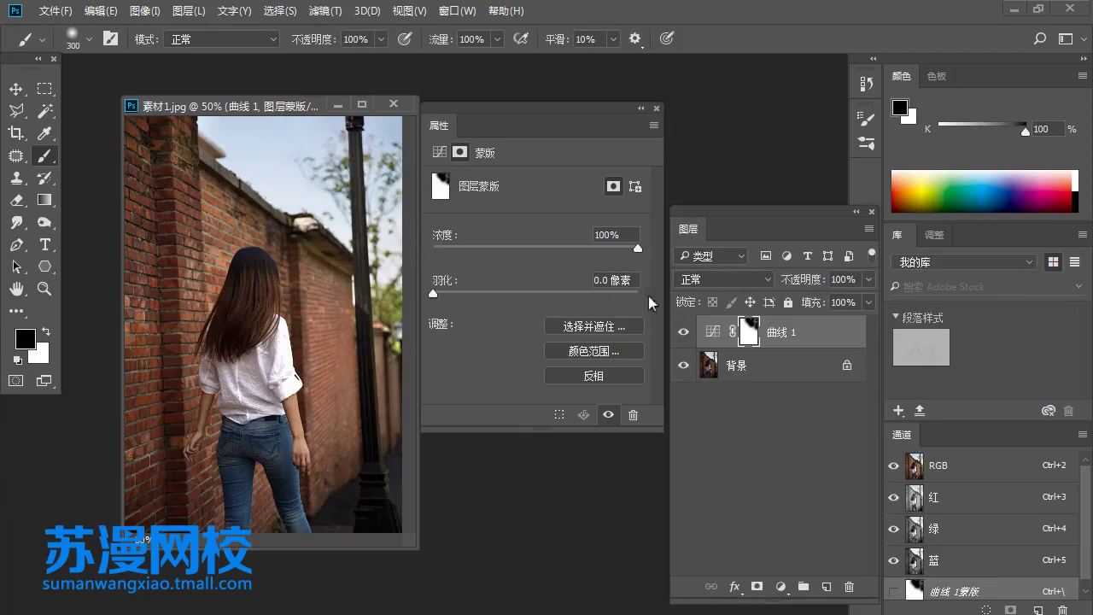
click(683, 332)
click(683, 332)
click(683, 332)
click(683, 332)
click(683, 332)
click(684, 333)
click(683, 332)
click(683, 332)
- View the Curves mask on its own, then compare the photo with and without Curves
alt+click(750, 332)
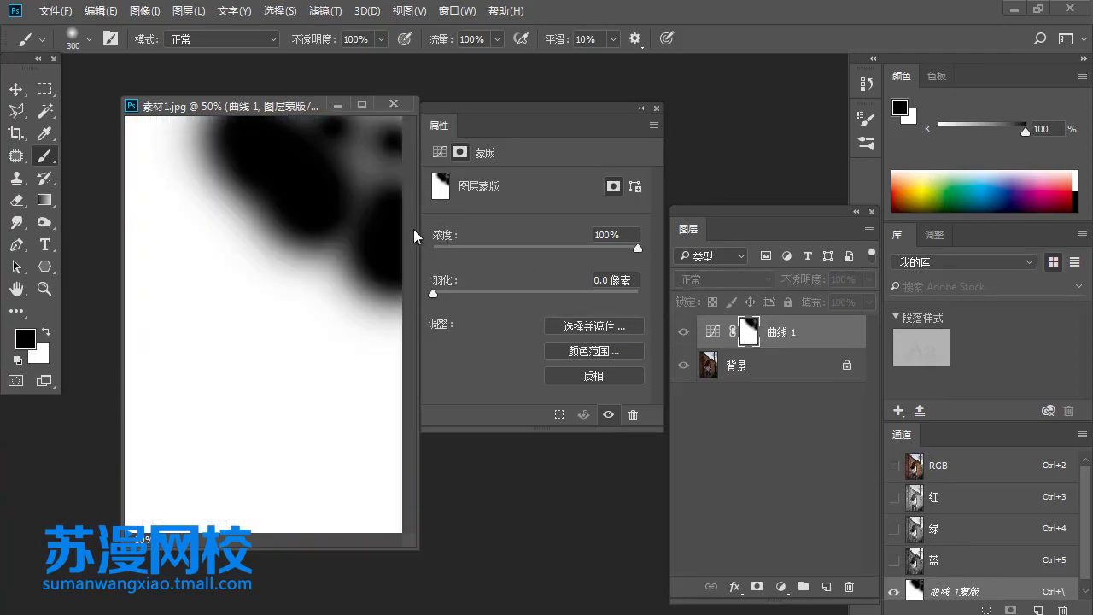
alt+click(750, 332)
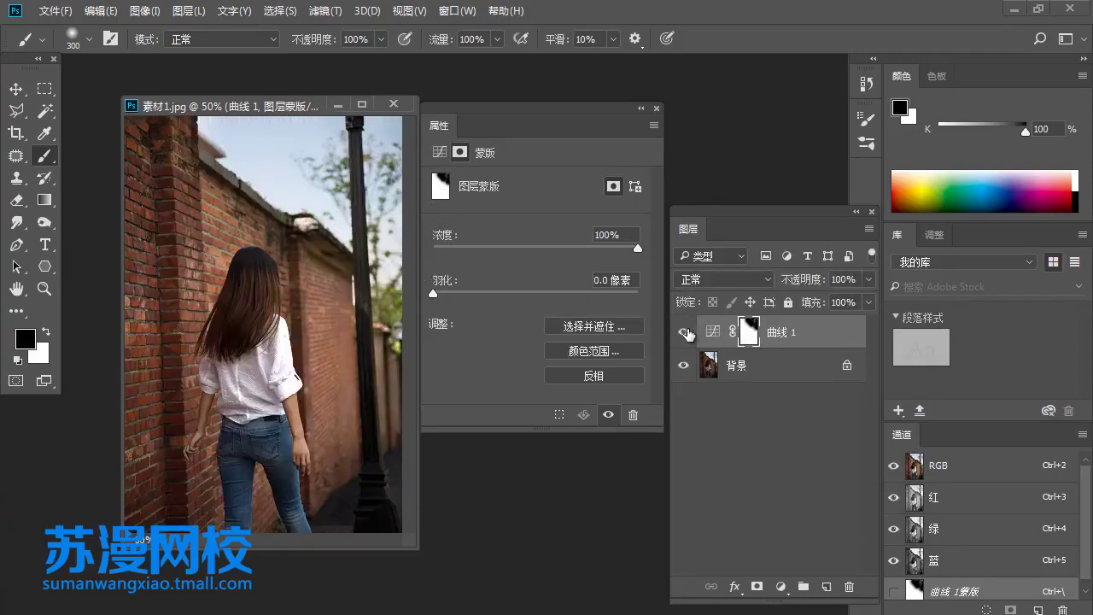
click(683, 332)
click(683, 332)
click(683, 332)
click(684, 332)
click(683, 332)
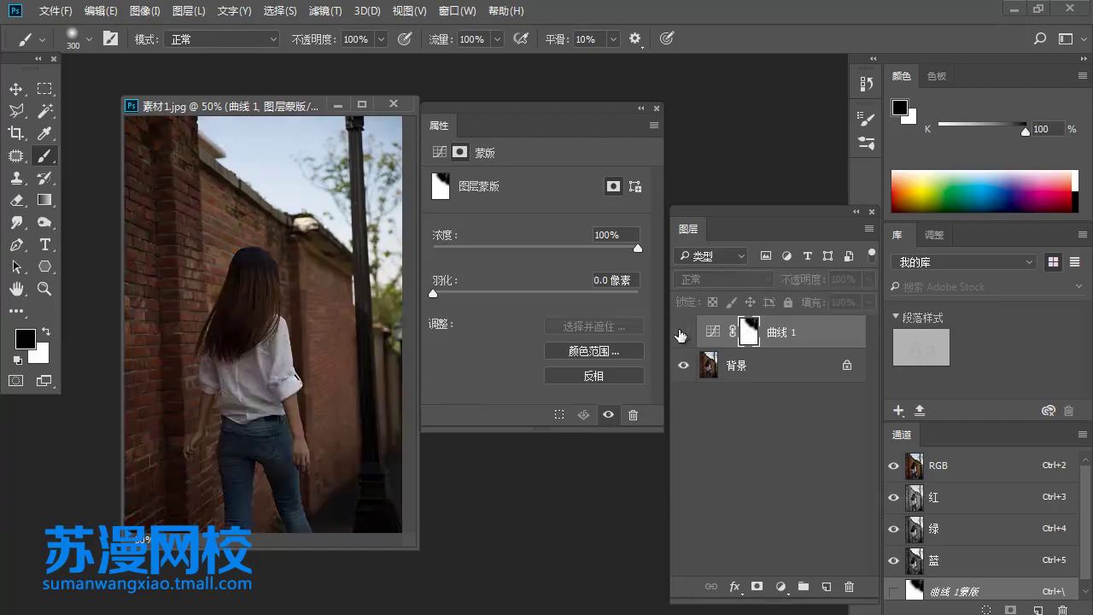
click(684, 333)
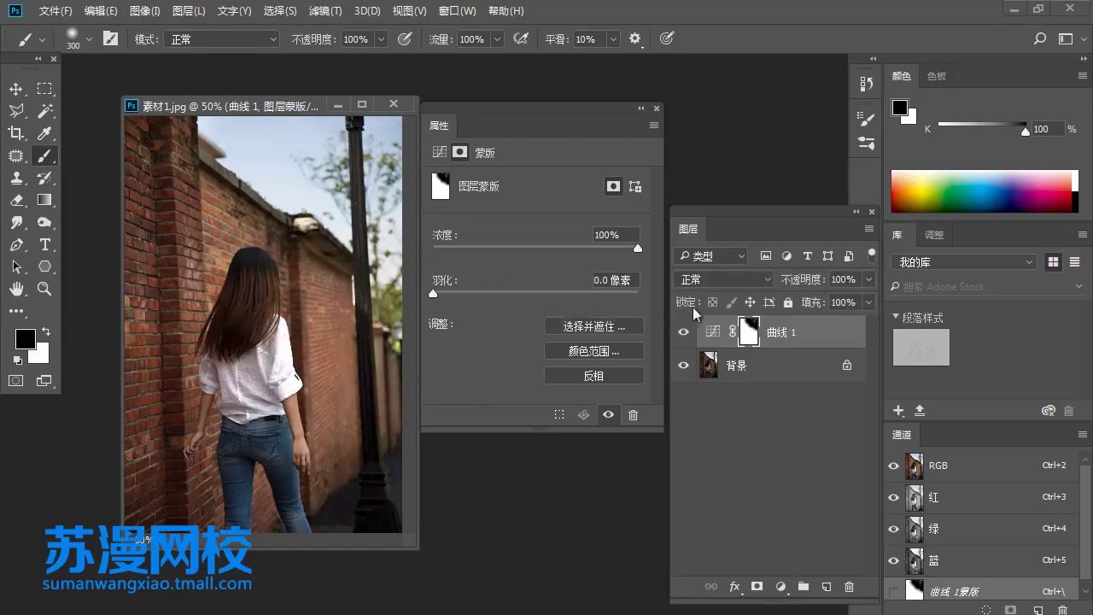
click(683, 333)
click(683, 333)
click(684, 333)
click(683, 333)
- Replace the old Curves layer with a fresh one whose RGB curve brightens the midtones
drag(725, 346, 849, 588)
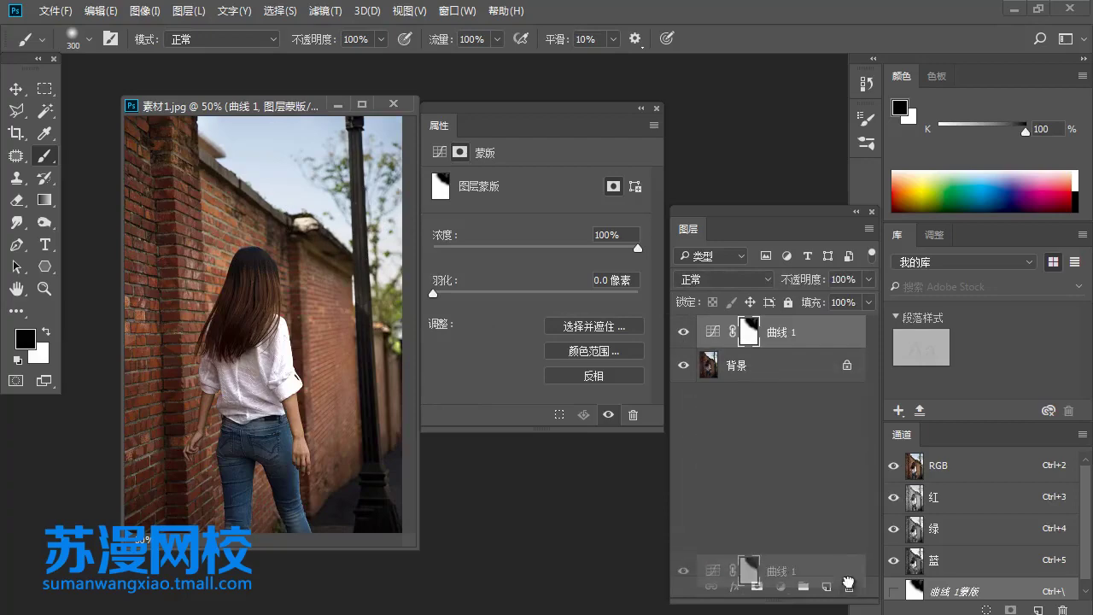
click(794, 584)
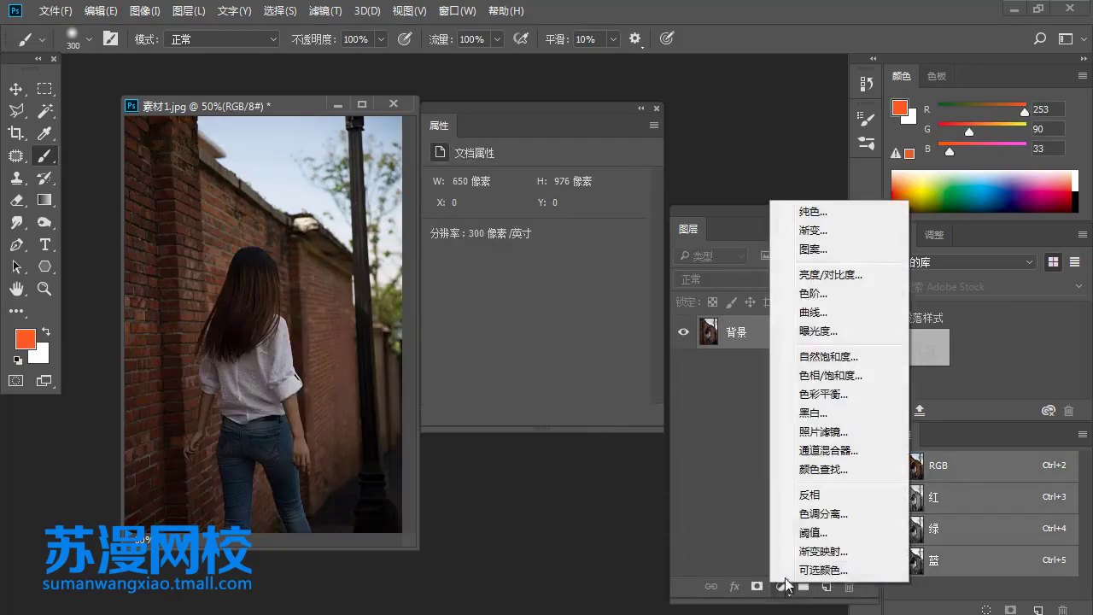
click(846, 314)
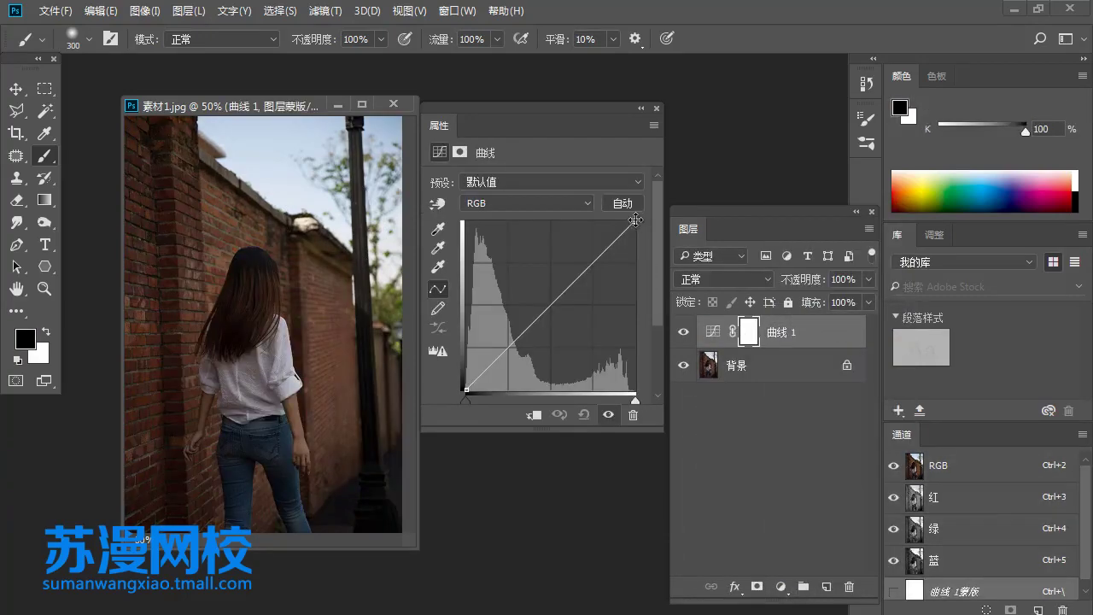
mouse_move(634, 220)
mouse_down()
mouse_move(556, 220)
mouse_move(634, 221)
mouse_up()
mouse_move(468, 390)
mouse_down()
mouse_move(471, 313)
mouse_move(467, 409)
mouse_move(512, 390)
mouse_move(439, 391)
mouse_up()
click(531, 324)
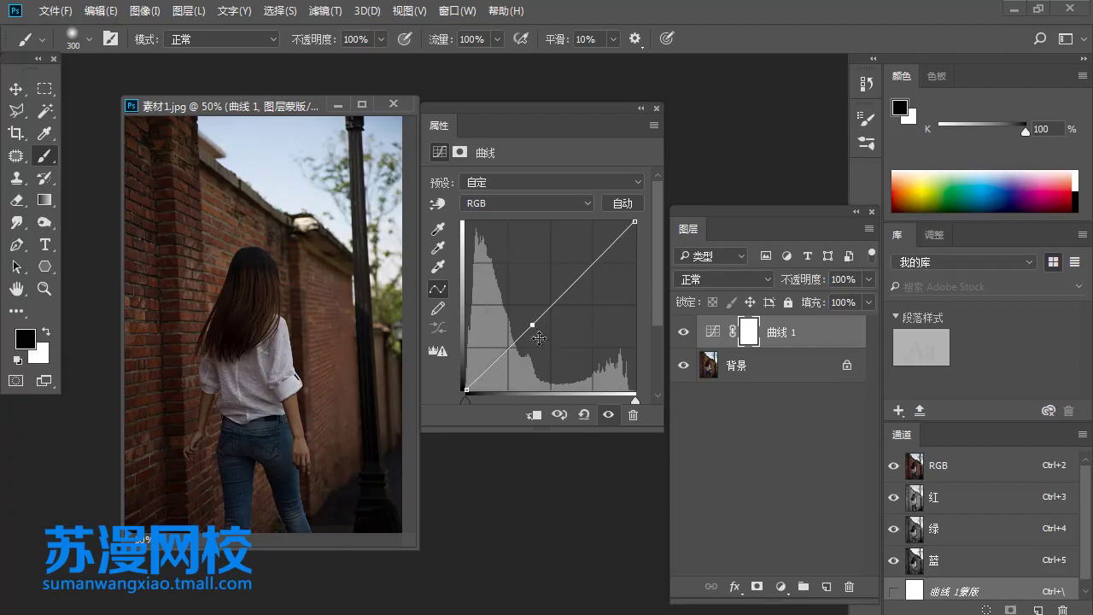
mouse_move(531, 324)
mouse_down()
mouse_move(501, 287)
mouse_move(541, 345)
mouse_move(524, 306)
mouse_up()
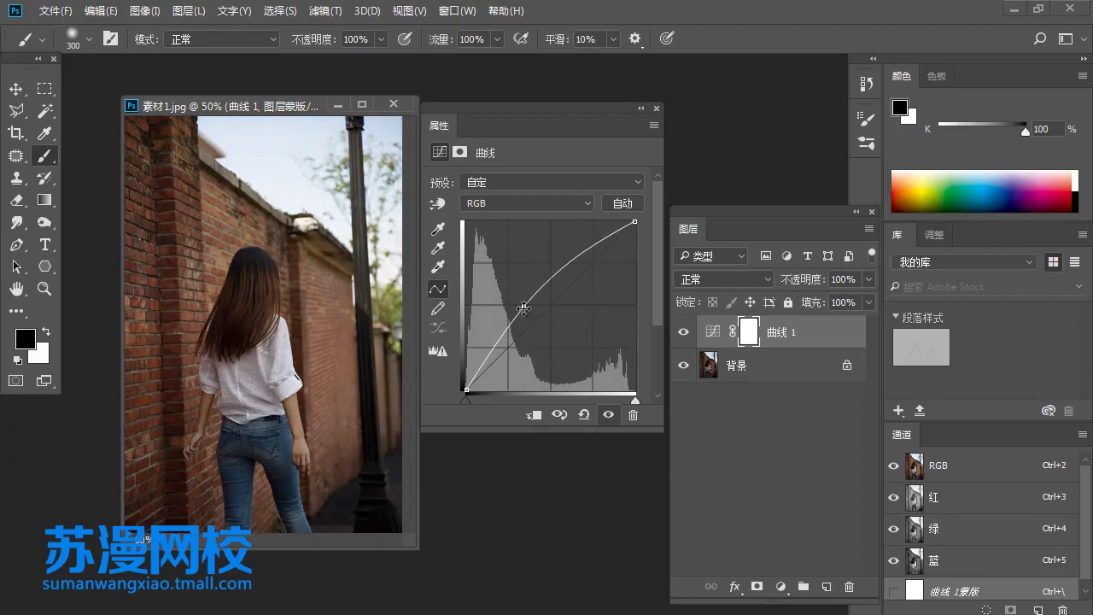
- Raise the red and green channel curves in the midtones to warm the photo, then trial blue
click(469, 205)
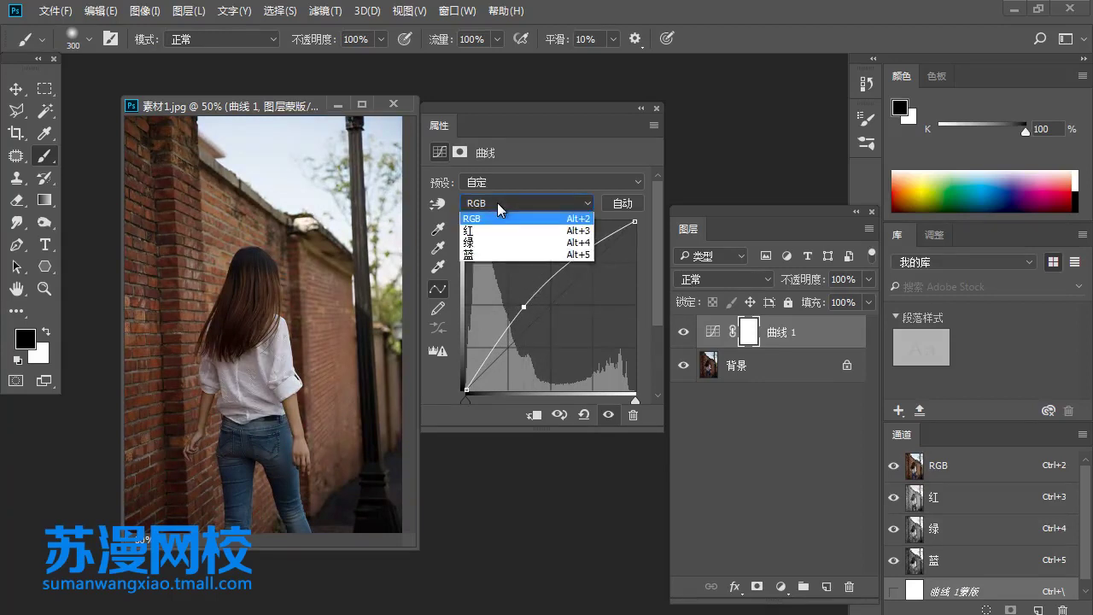
click(478, 230)
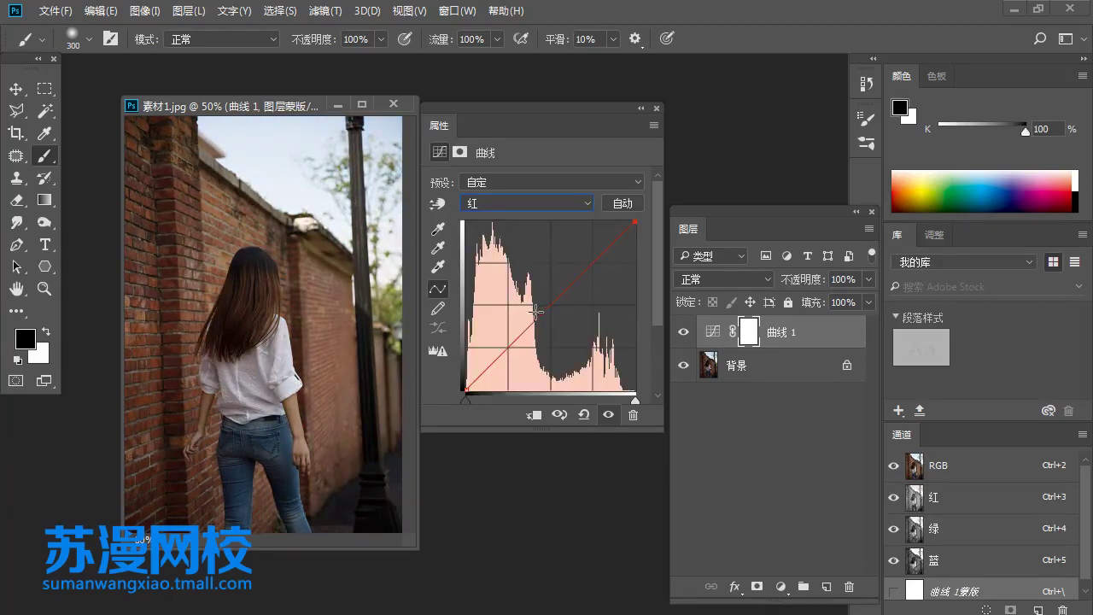
drag(536, 313, 536, 307)
click(510, 205)
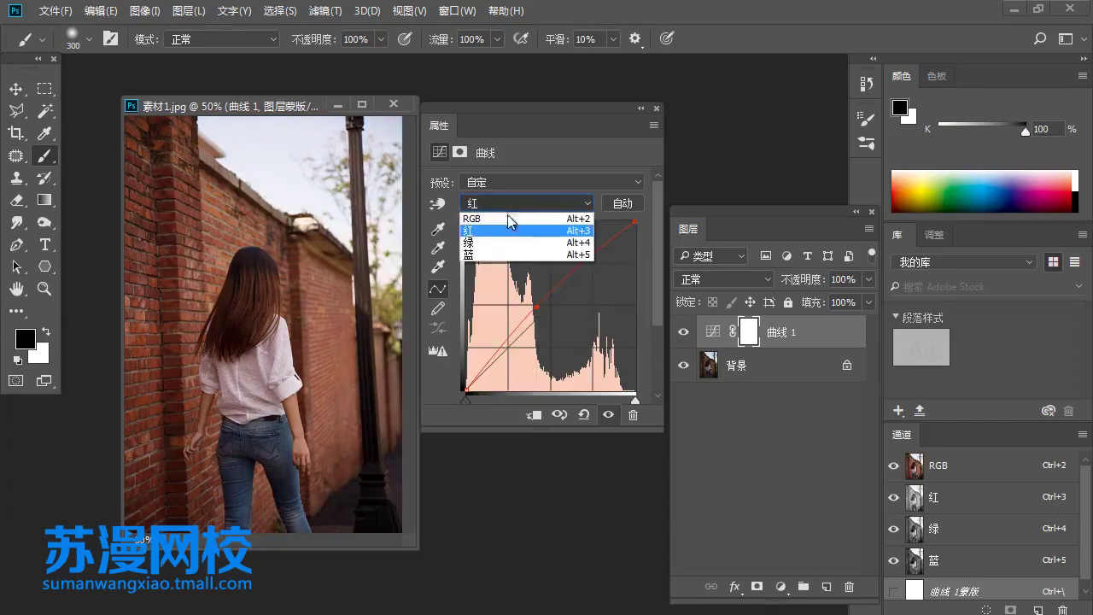
click(504, 231)
click(512, 203)
click(479, 243)
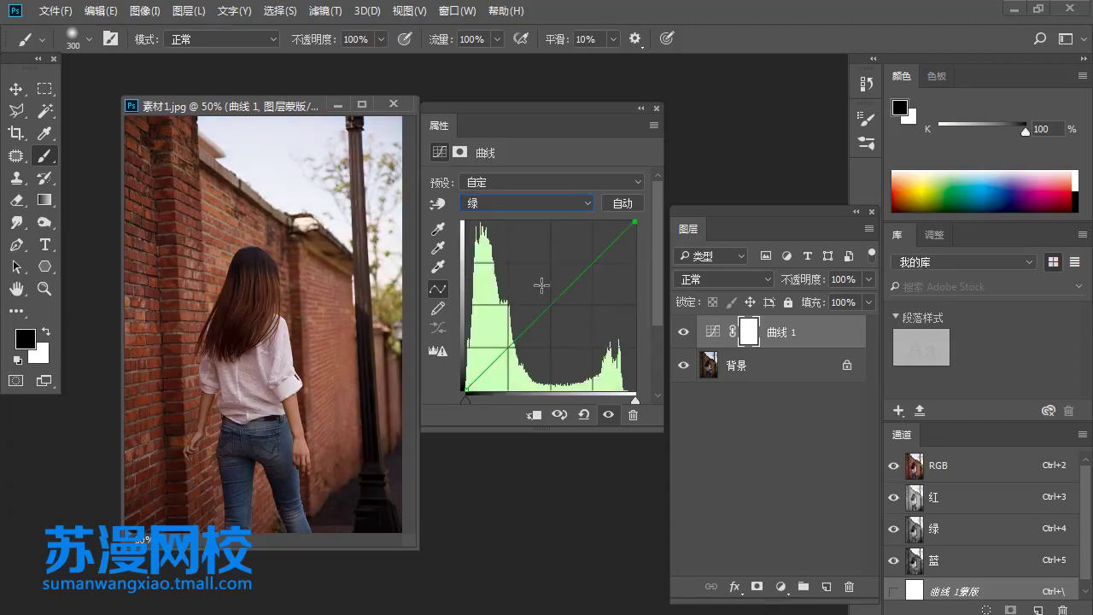
mouse_move(549, 297)
mouse_down()
mouse_move(536, 281)
mouse_move(556, 313)
mouse_move(544, 306)
mouse_move(541, 290)
mouse_move(559, 303)
mouse_up()
click(513, 203)
click(509, 252)
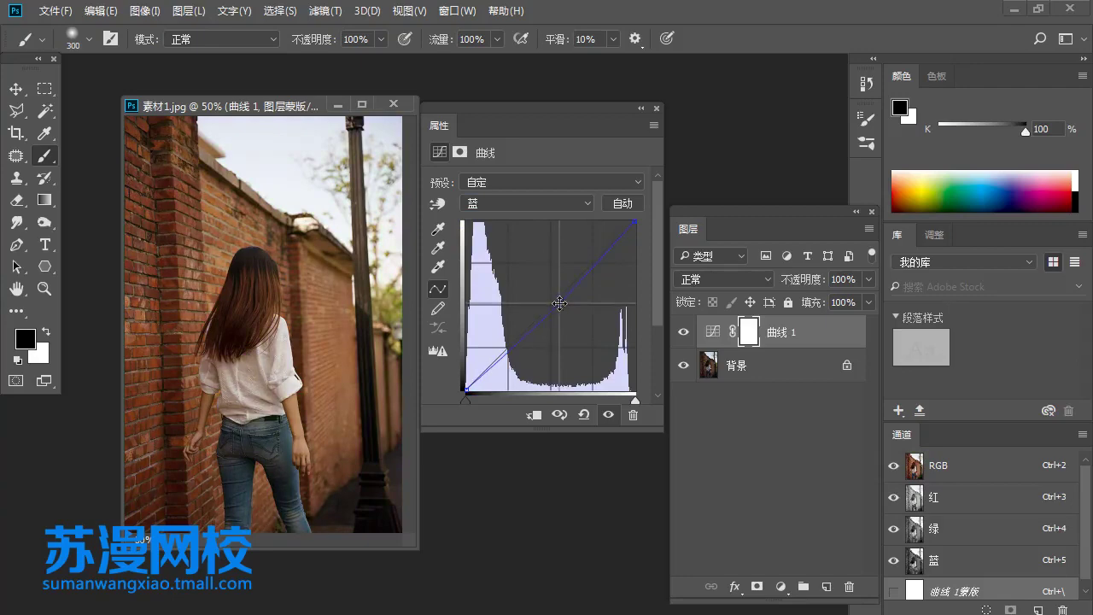
- Toggle the Curves layer visibility repeatedly to compare the photo before and after
click(681, 334)
click(682, 334)
click(682, 334)
click(681, 334)
click(681, 334)
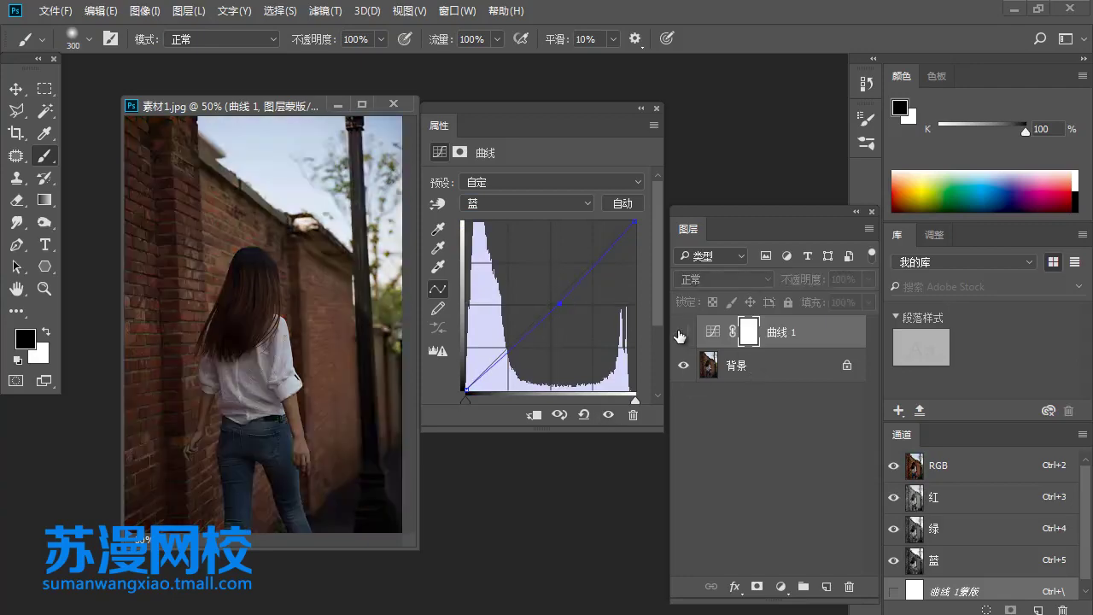
click(682, 334)
click(682, 334)
click(682, 334)
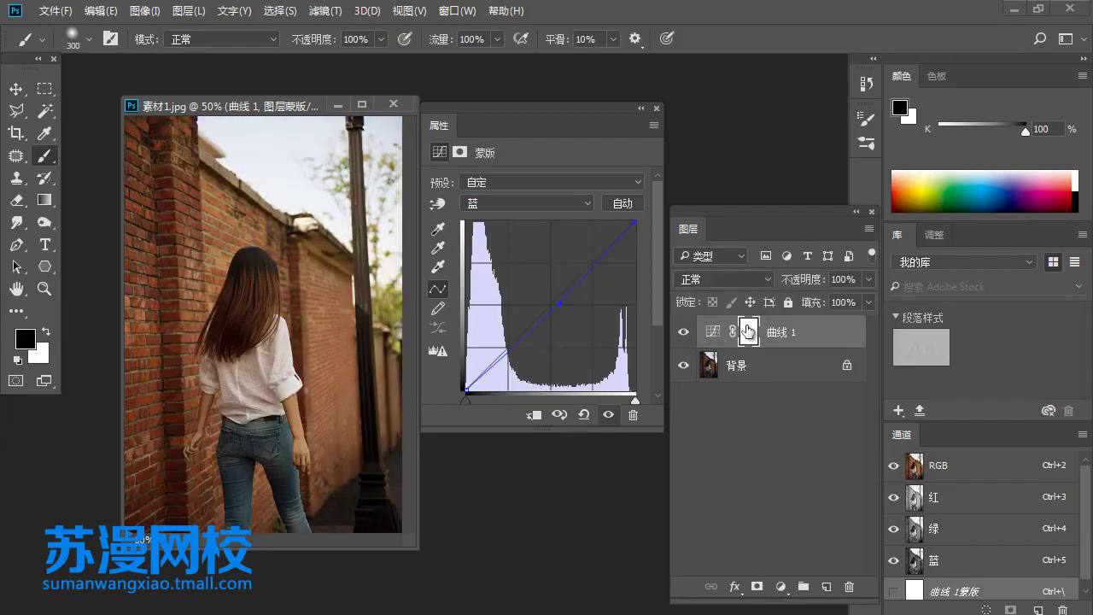
- Paint black over the sky on the Curves 1 mask and compare with the layer toggled
click(749, 332)
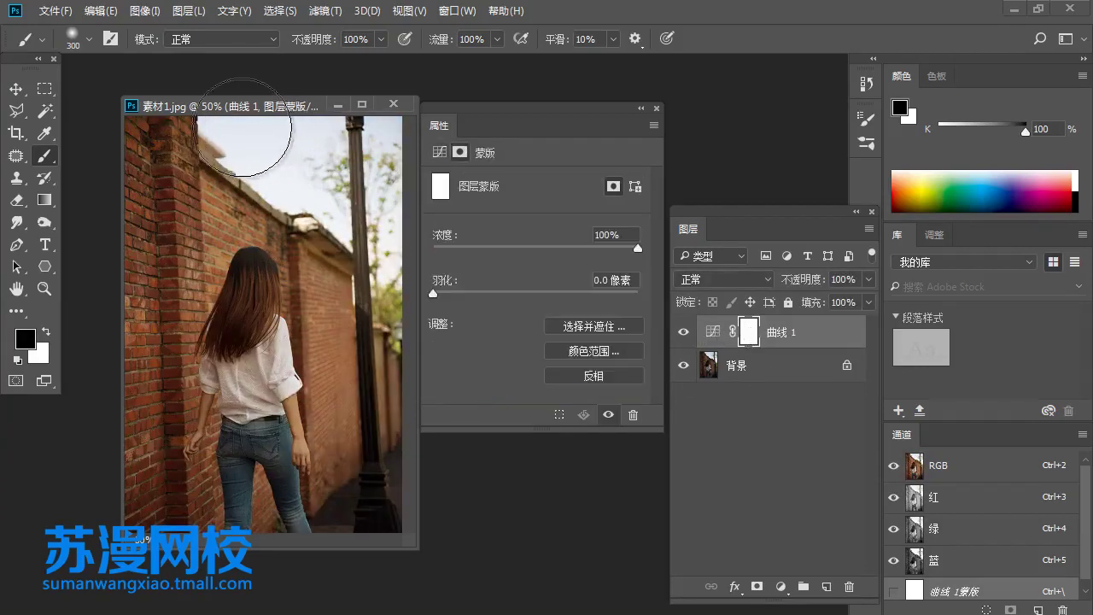
mouse_move(256, 128)
mouse_down()
mouse_move(317, 171)
mouse_move(354, 159)
mouse_move(414, 240)
mouse_move(318, 175)
mouse_move(359, 268)
mouse_move(374, 191)
mouse_move(269, 170)
mouse_move(281, 147)
mouse_move(356, 211)
mouse_up()
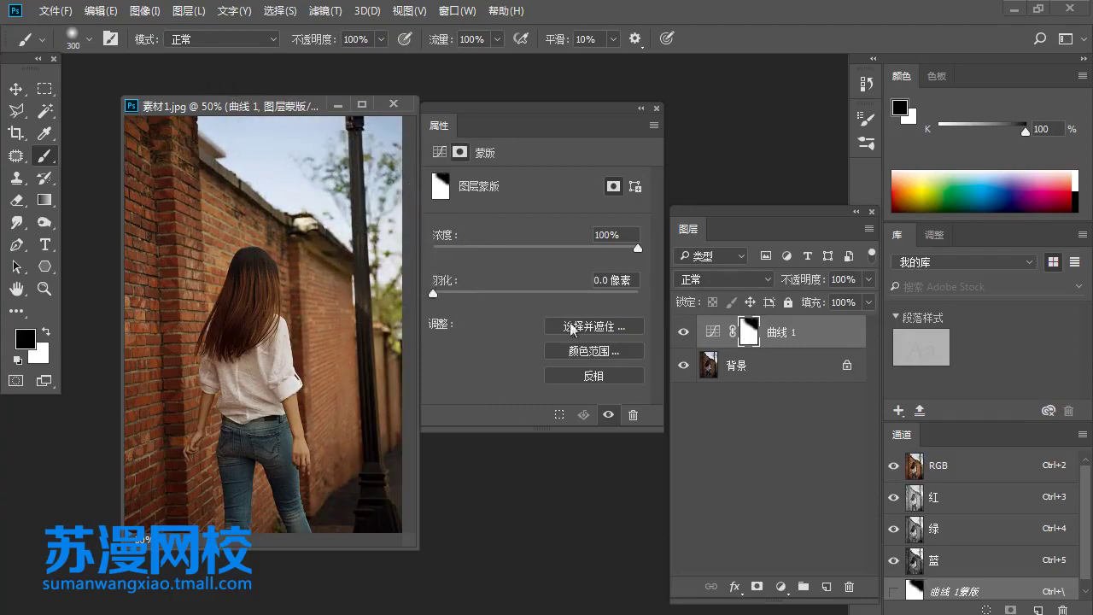
click(690, 334)
click(690, 334)
click(690, 335)
click(690, 335)
click(690, 335)
click(690, 334)
click(683, 333)
click(683, 332)
- Add an Exposure layer, delete Curves 1, and set exposure +1.22, offset -0.0042, gamma 1.32
click(779, 587)
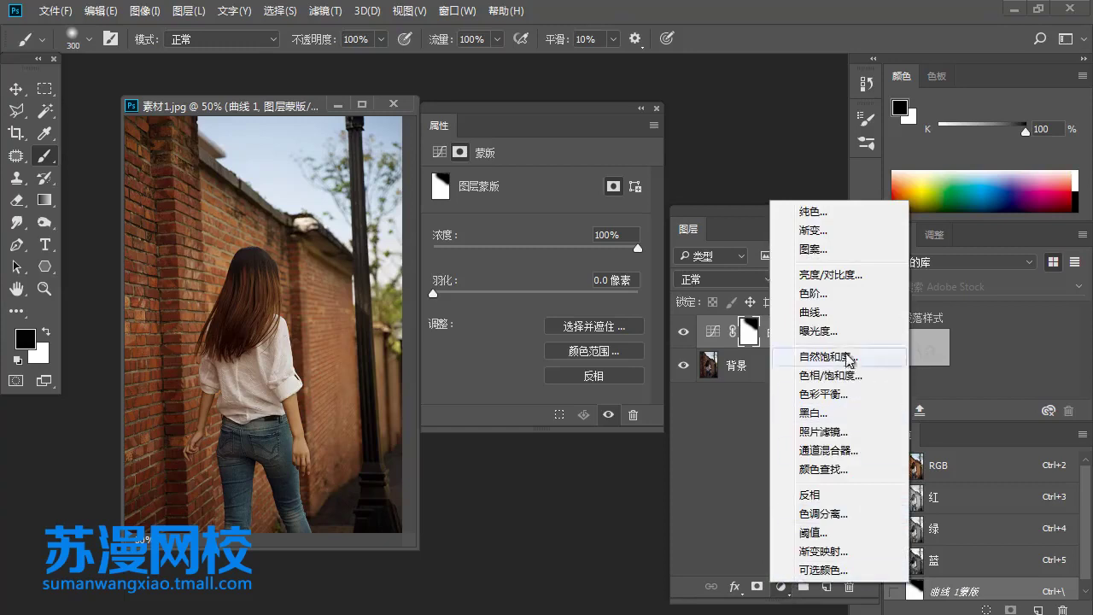
click(820, 331)
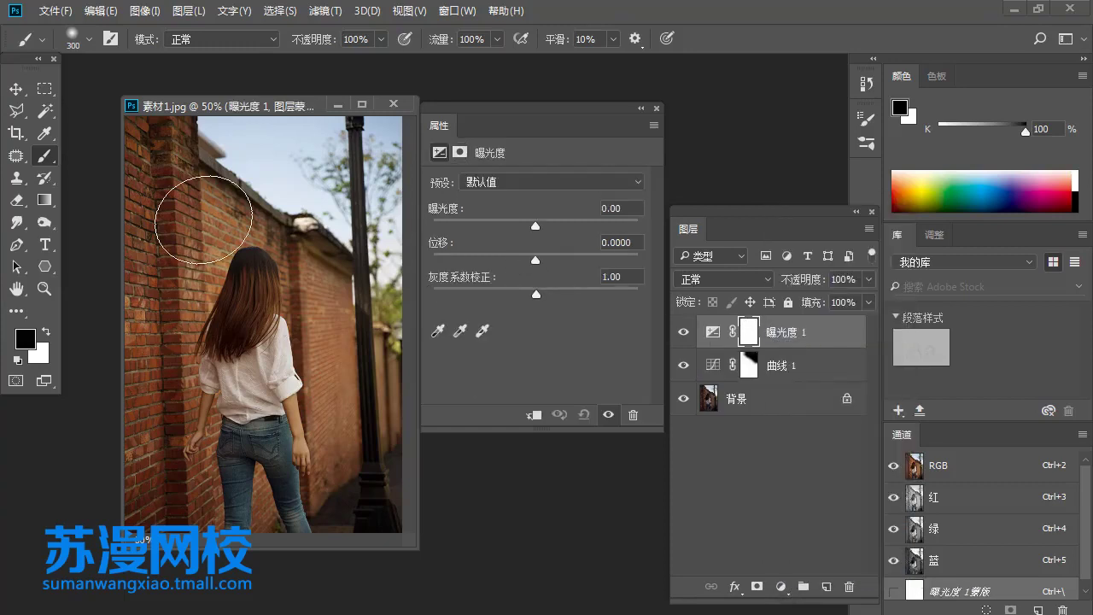
drag(822, 375, 849, 586)
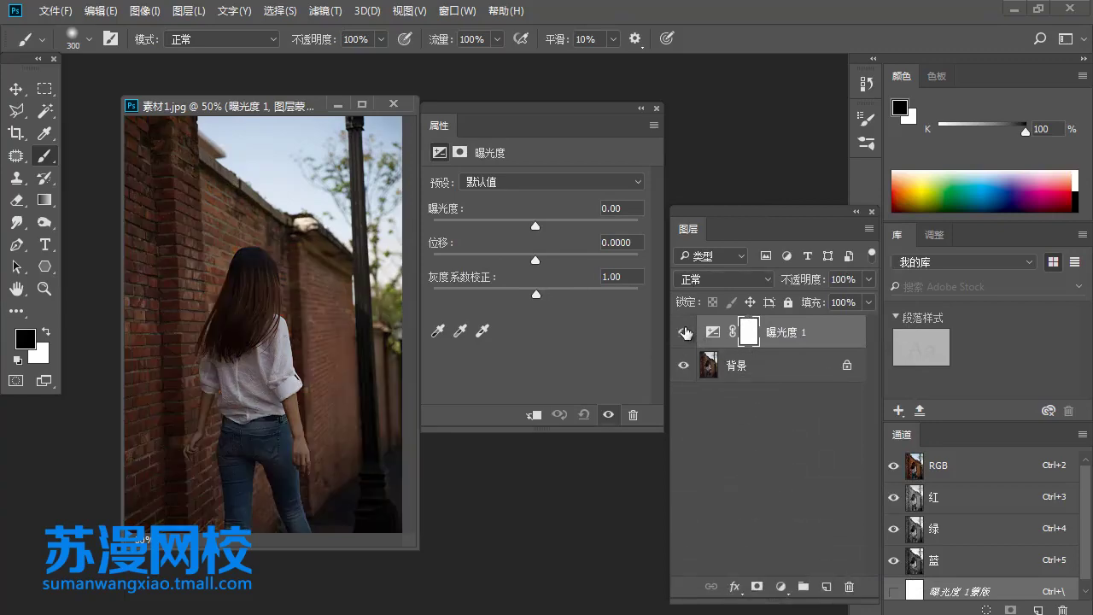
mouse_move(538, 226)
mouse_down()
mouse_move(506, 223)
mouse_move(610, 227)
mouse_move(537, 228)
mouse_move(554, 227)
mouse_move(539, 260)
mouse_move(562, 260)
mouse_move(504, 267)
mouse_move(590, 267)
mouse_move(536, 270)
mouse_up()
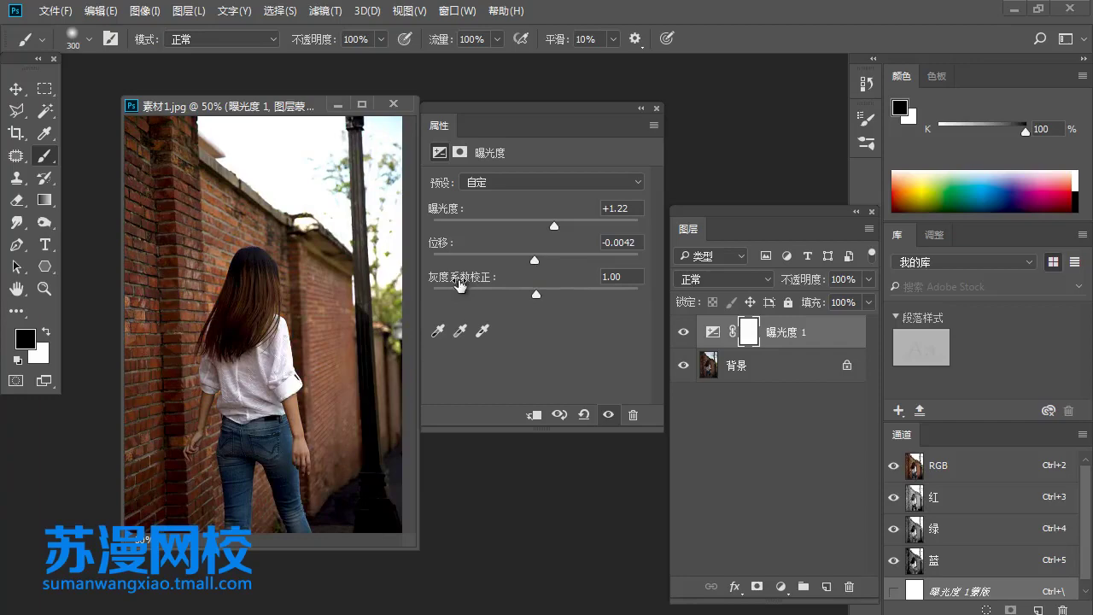
mouse_move(536, 295)
mouse_down()
mouse_move(556, 294)
mouse_move(492, 294)
mouse_move(515, 293)
mouse_up()
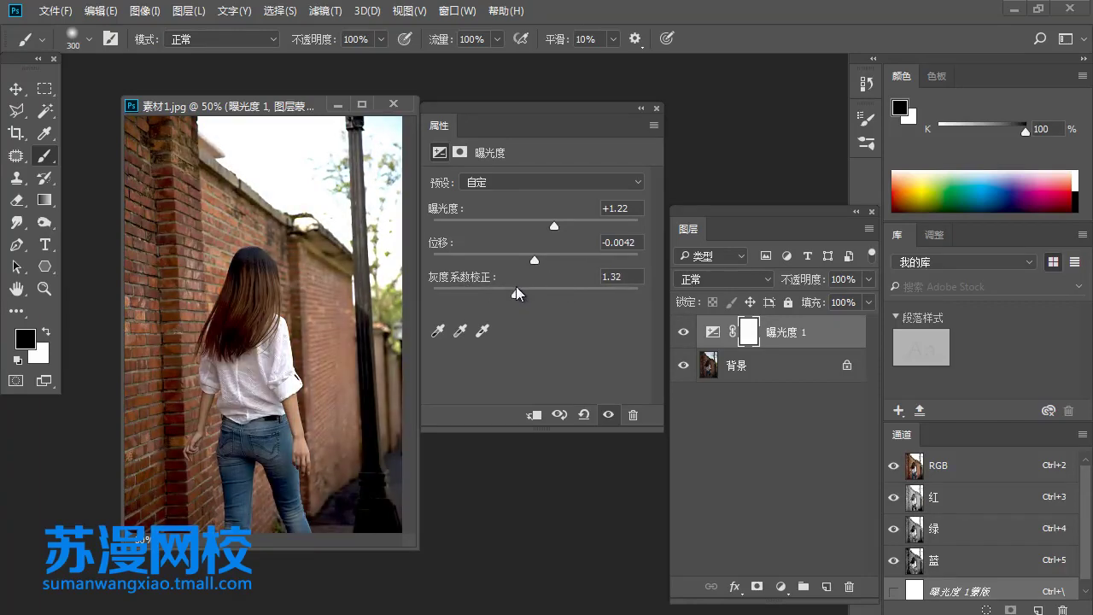
- Toggle the Exposure 1 layer on and off to compare the brightening
click(683, 332)
click(684, 332)
click(683, 332)
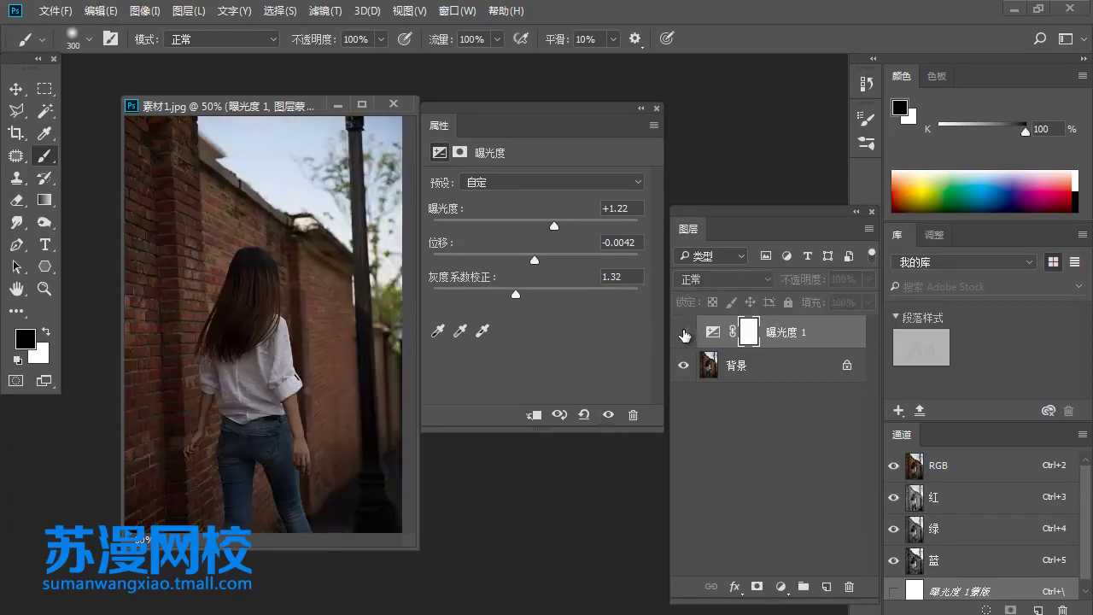
click(683, 332)
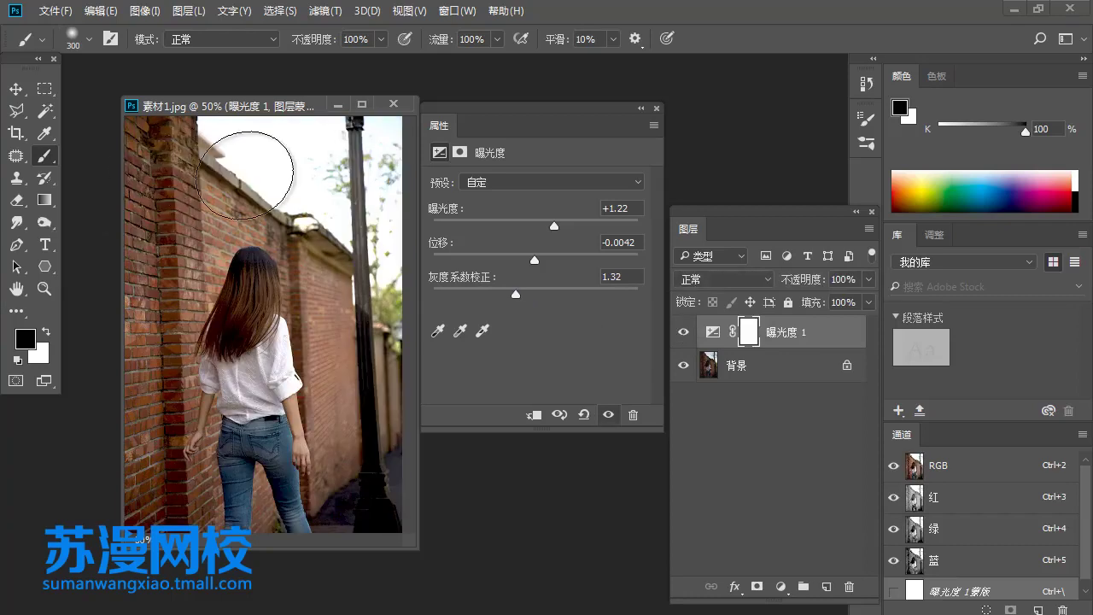
click(683, 333)
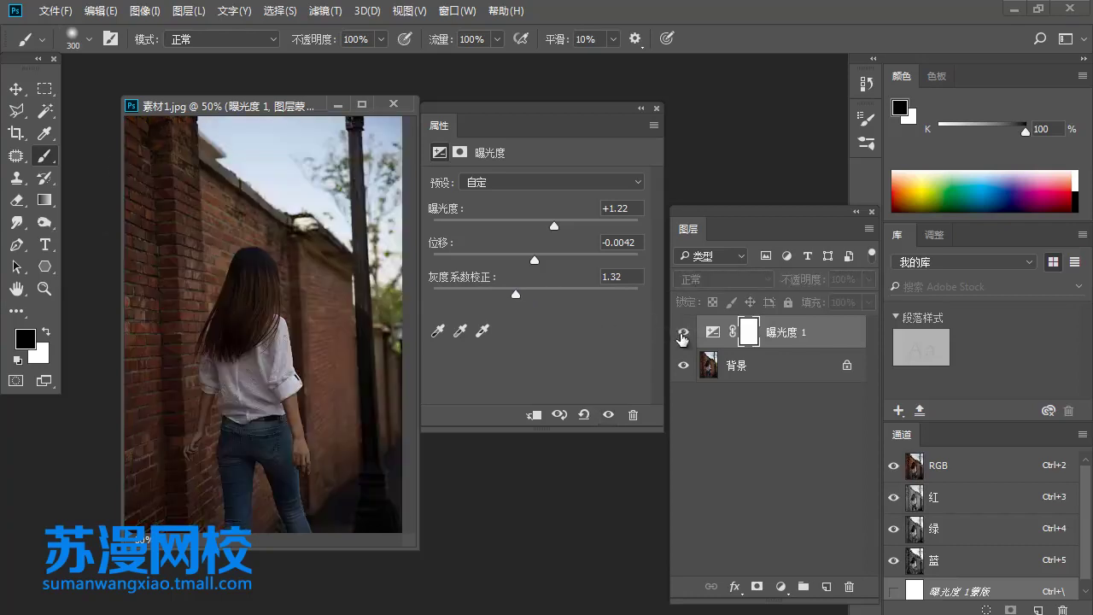
click(683, 338)
- Paint black over the sky on the Exposure 1 mask and compare the result
mouse_move(256, 147)
mouse_down()
mouse_move(325, 183)
mouse_move(317, 159)
mouse_move(312, 183)
mouse_move(283, 166)
mouse_move(380, 149)
mouse_up()
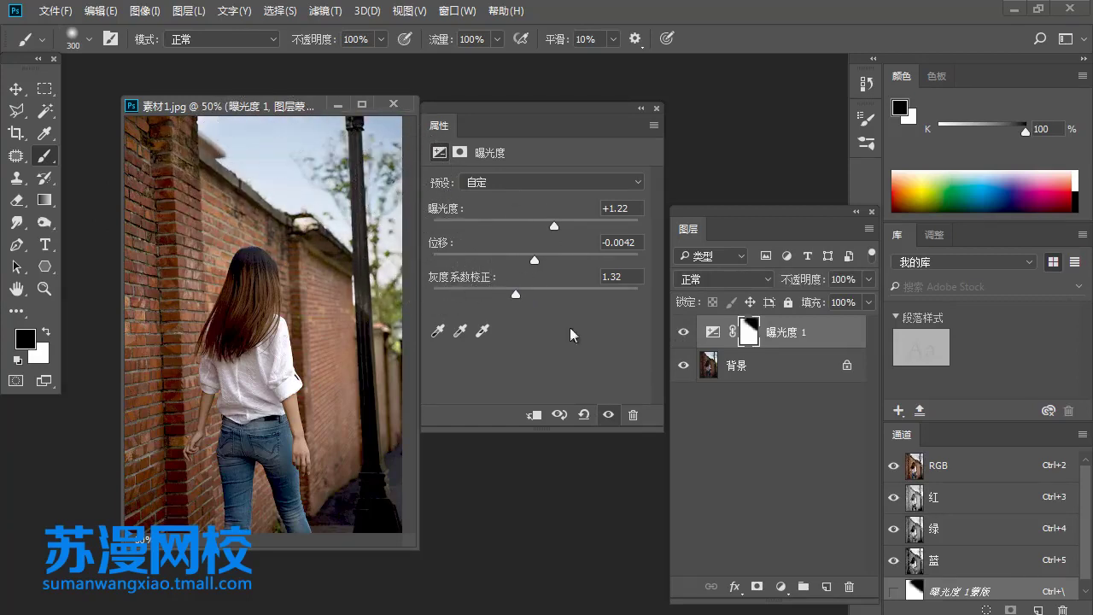
click(683, 333)
click(684, 333)
click(684, 333)
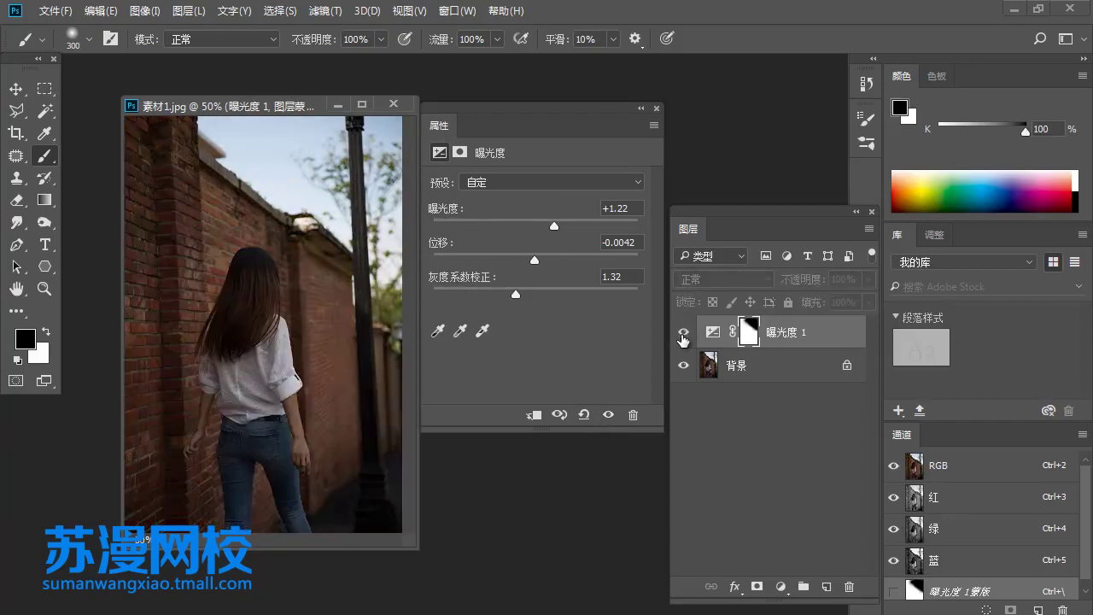
click(683, 333)
click(683, 333)
click(684, 333)
click(683, 333)
click(683, 333)
click(683, 333)
click(683, 340)
click(683, 339)
click(683, 340)
click(684, 340)
click(683, 340)
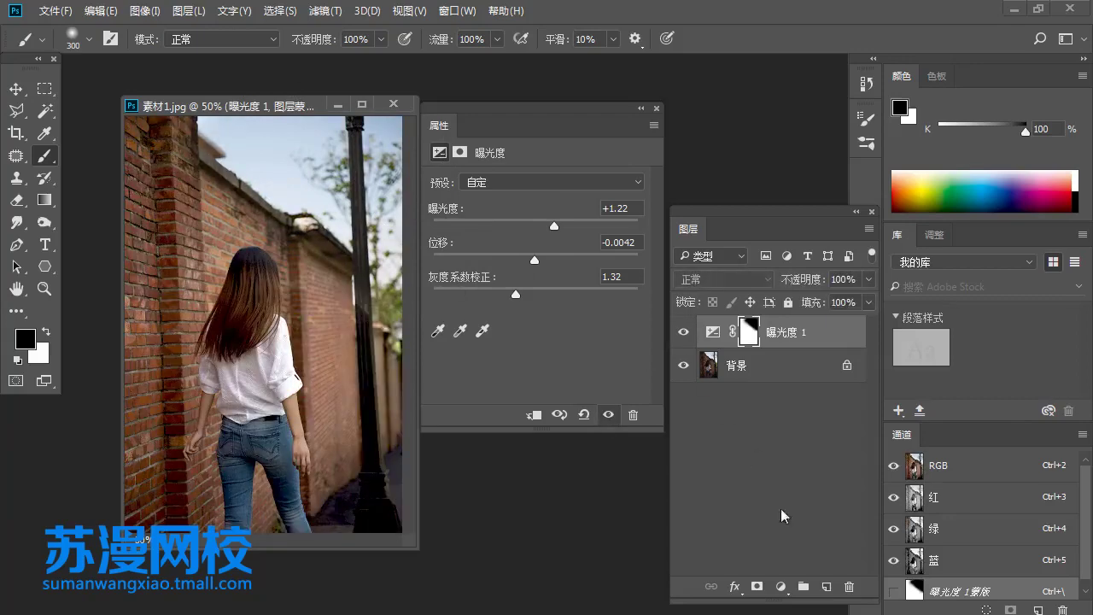
click(780, 586)
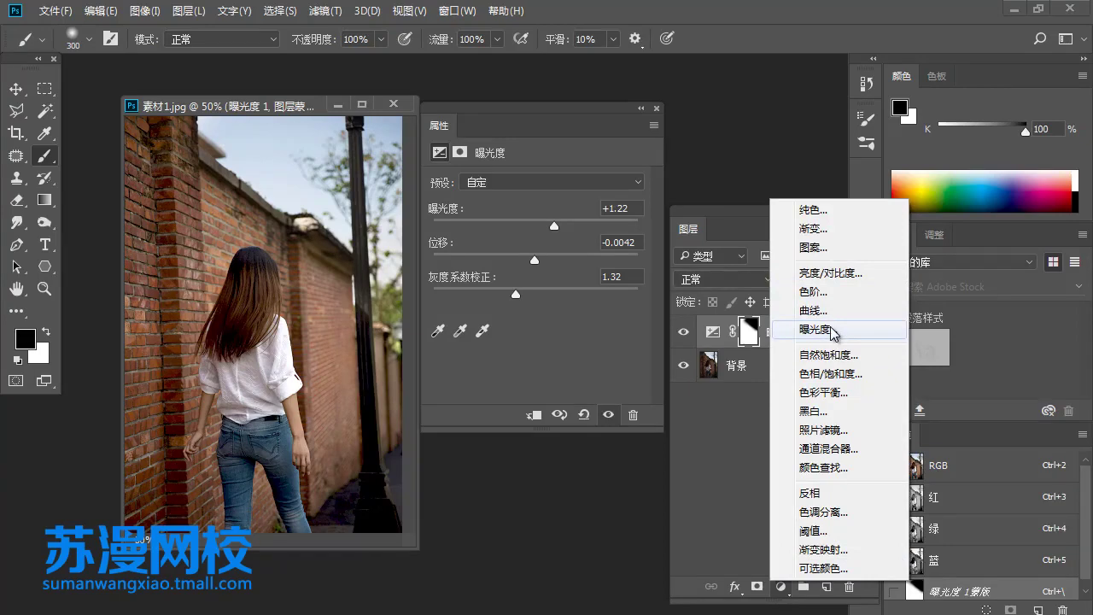
- Add a Curves layer above Exposure 1, lifting the red curve and nudging green to warm the photo
click(820, 311)
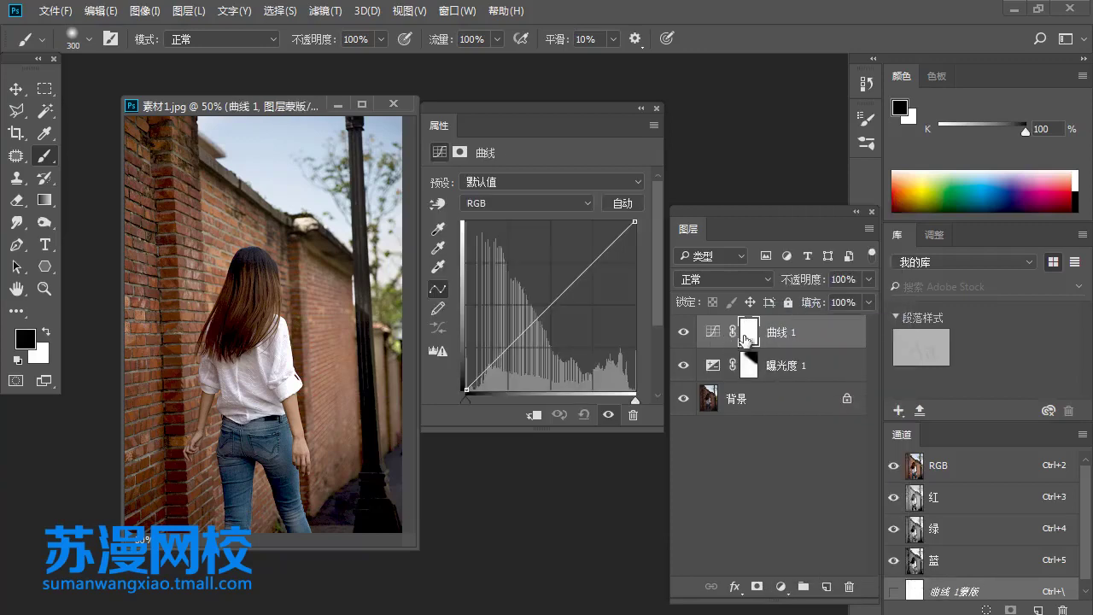
click(541, 208)
click(533, 231)
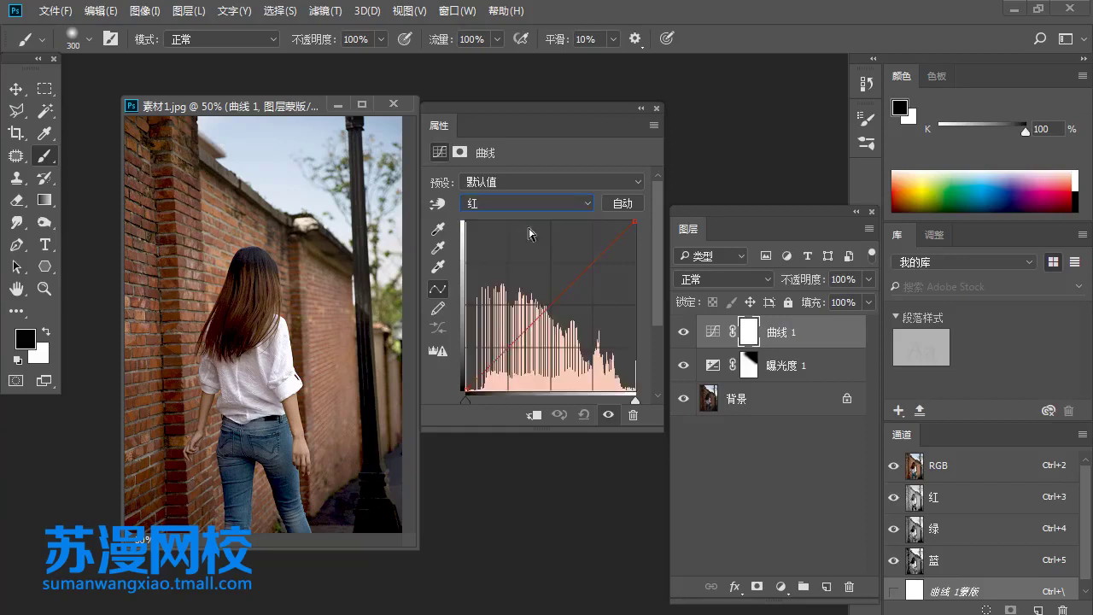
drag(554, 297, 551, 287)
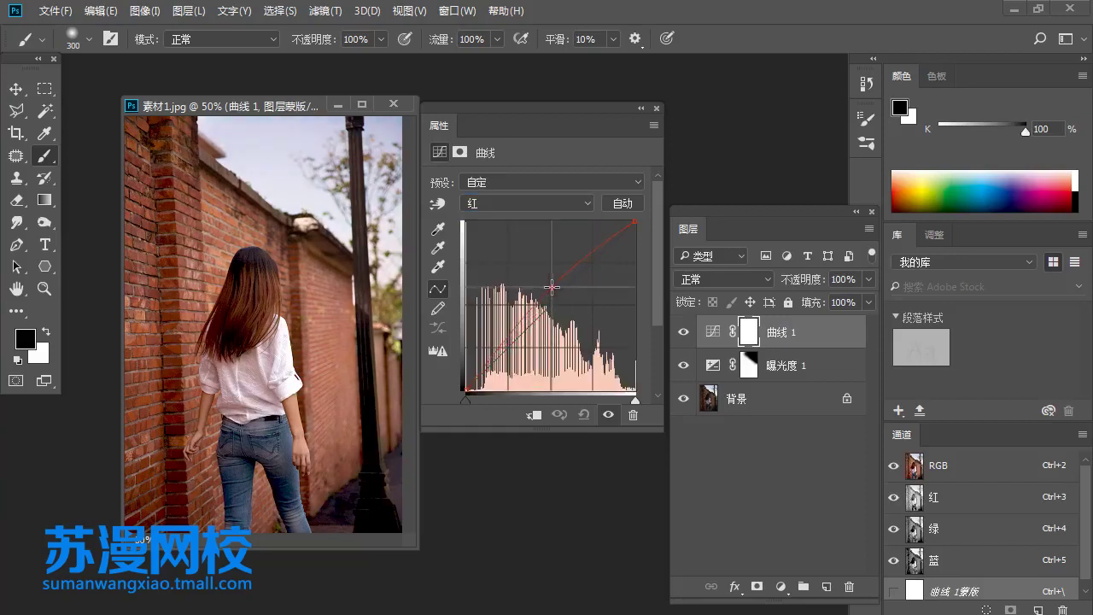
click(535, 205)
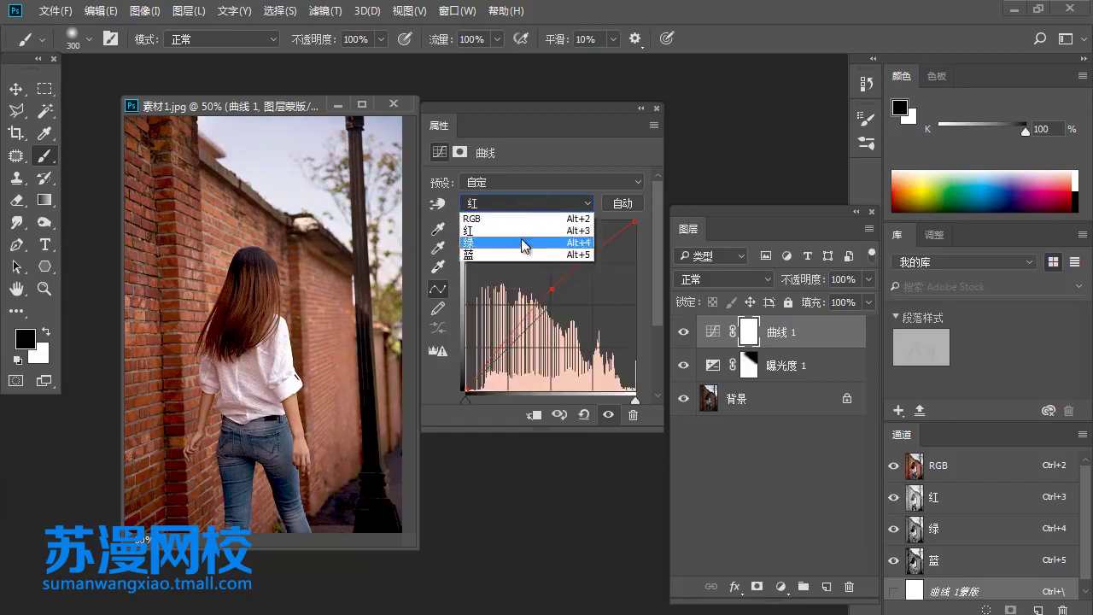
click(526, 242)
drag(559, 296, 560, 293)
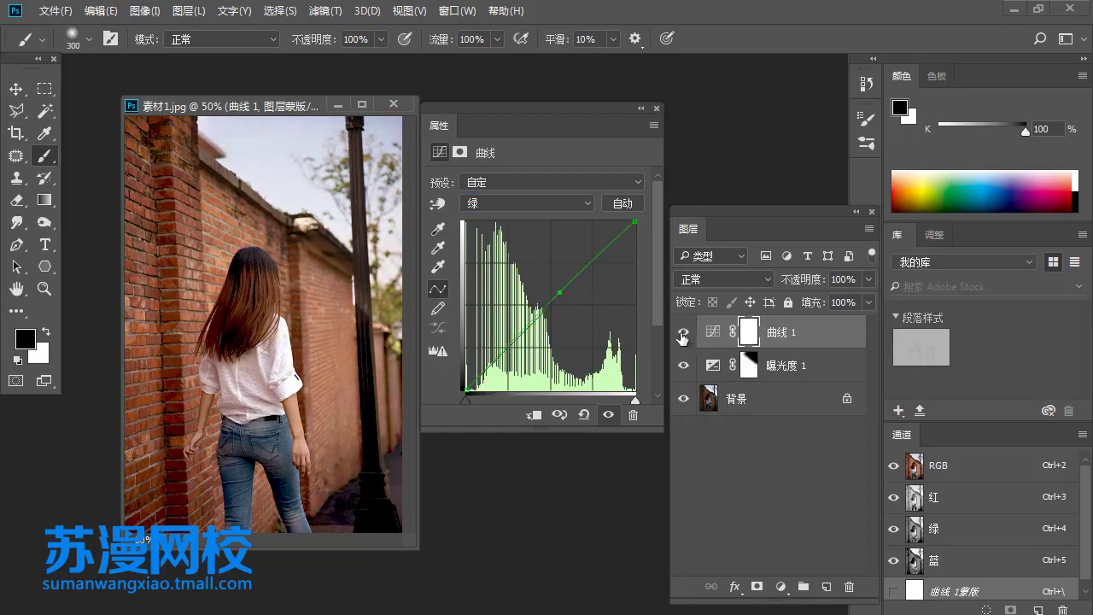
click(683, 331)
click(684, 333)
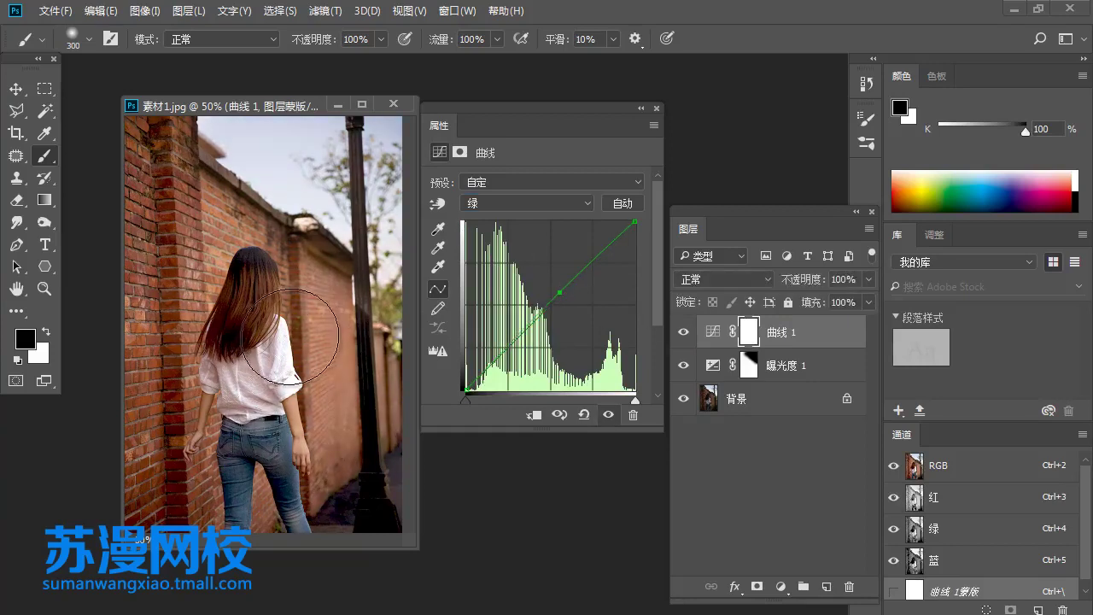